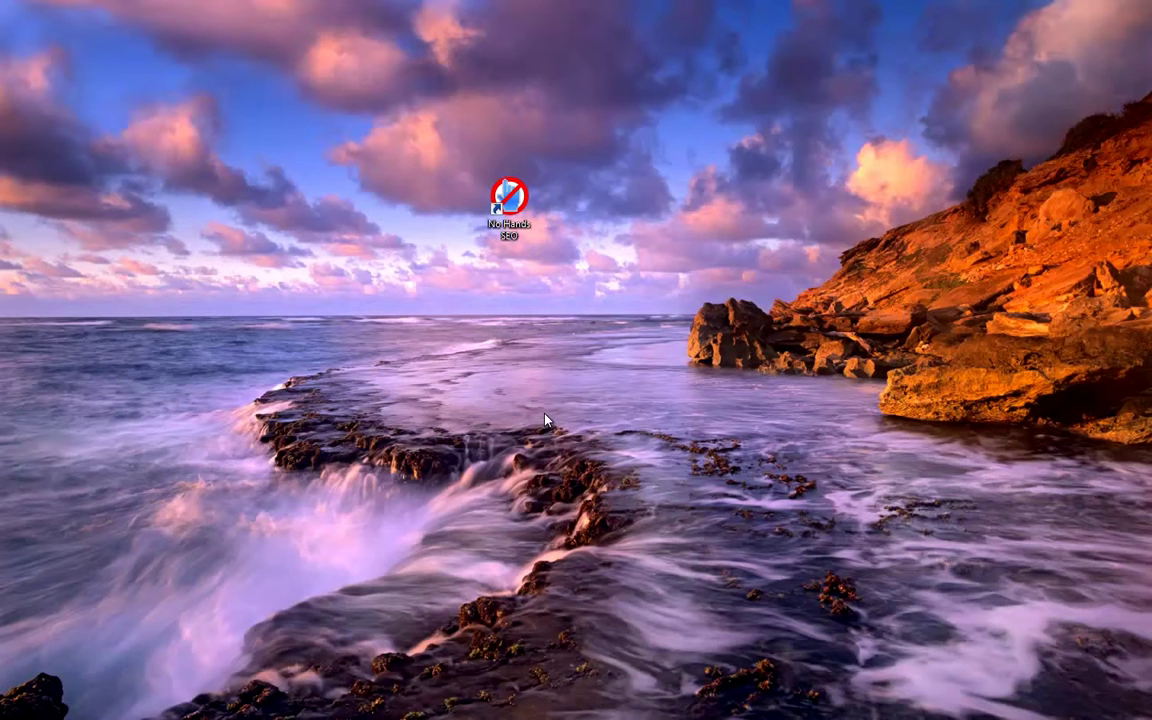
- Launch No Hands SEO from the desktop
click(512, 215)
double_click(512, 212)
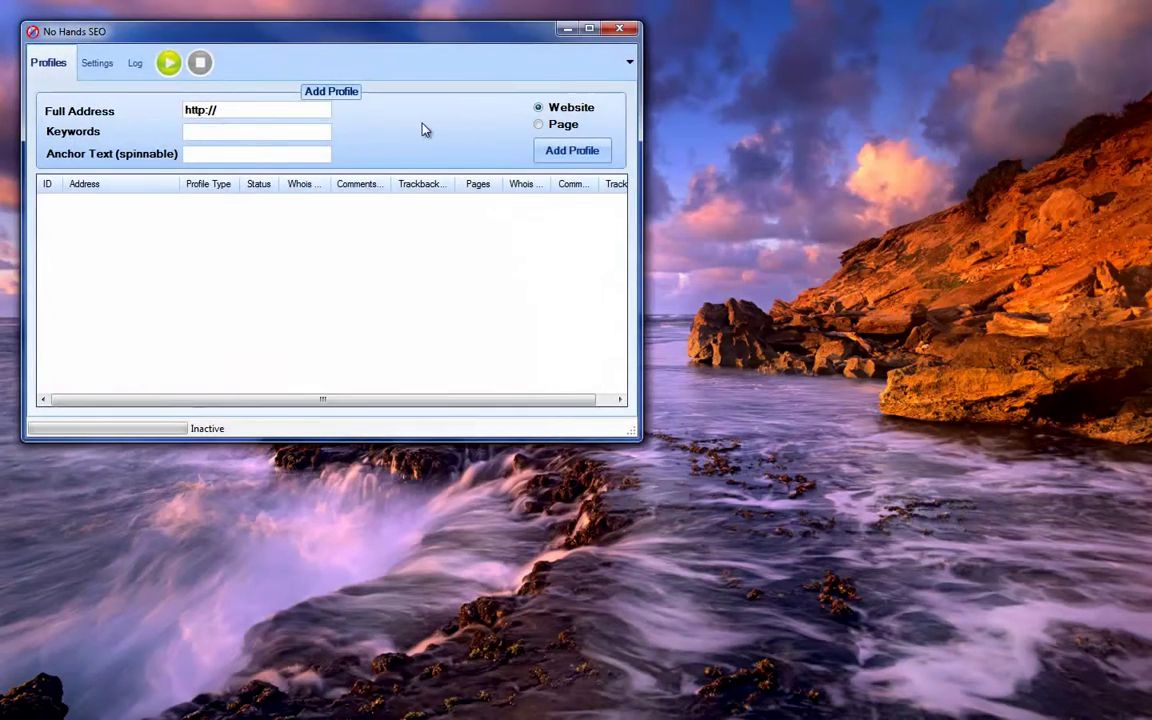
drag(291, 44, 370, 125)
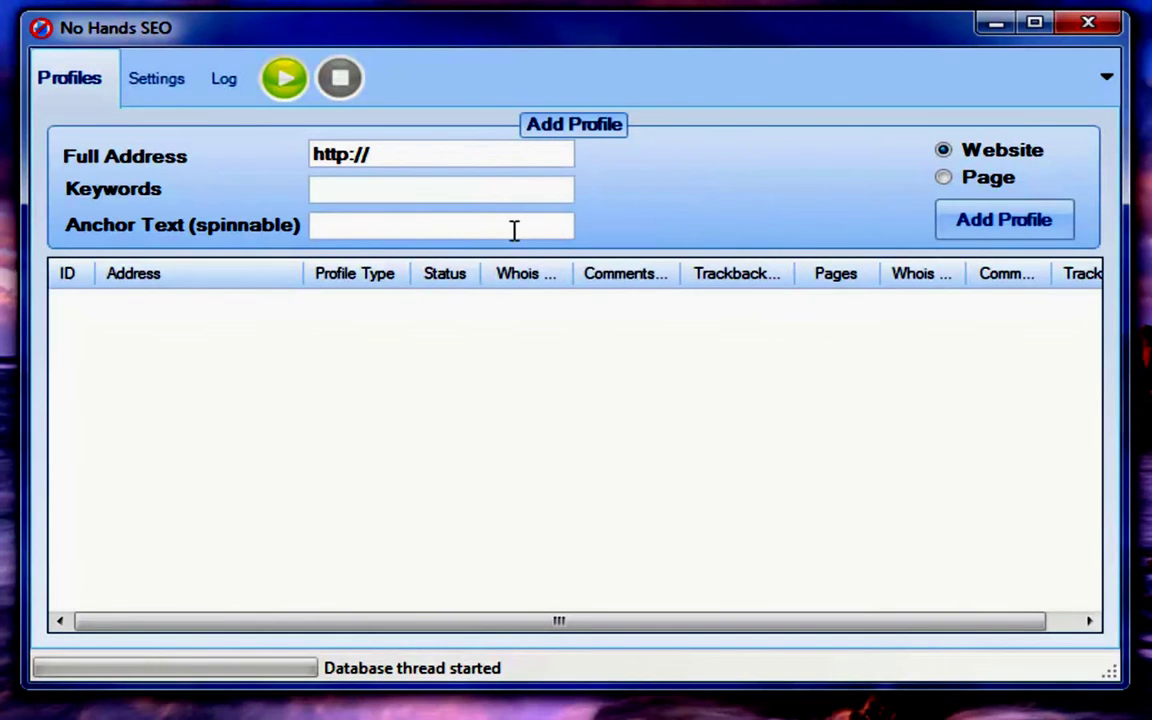
mouse_move(407, 160)
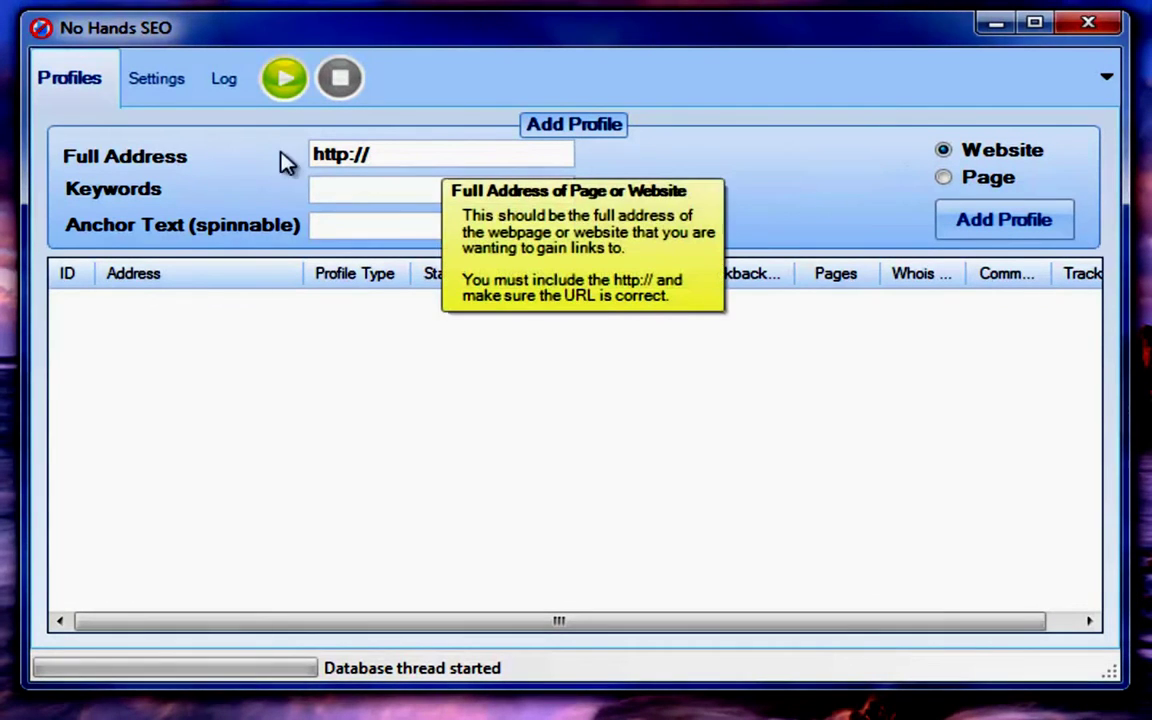
text(noha)
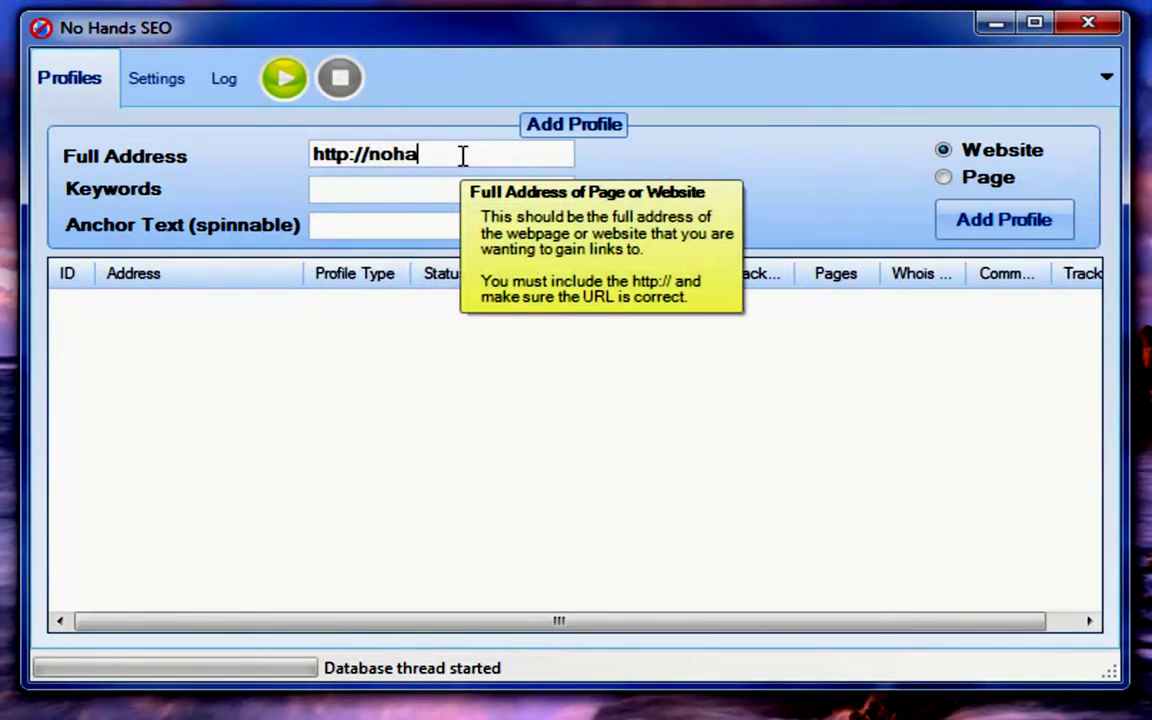
text(ndsseo.com)
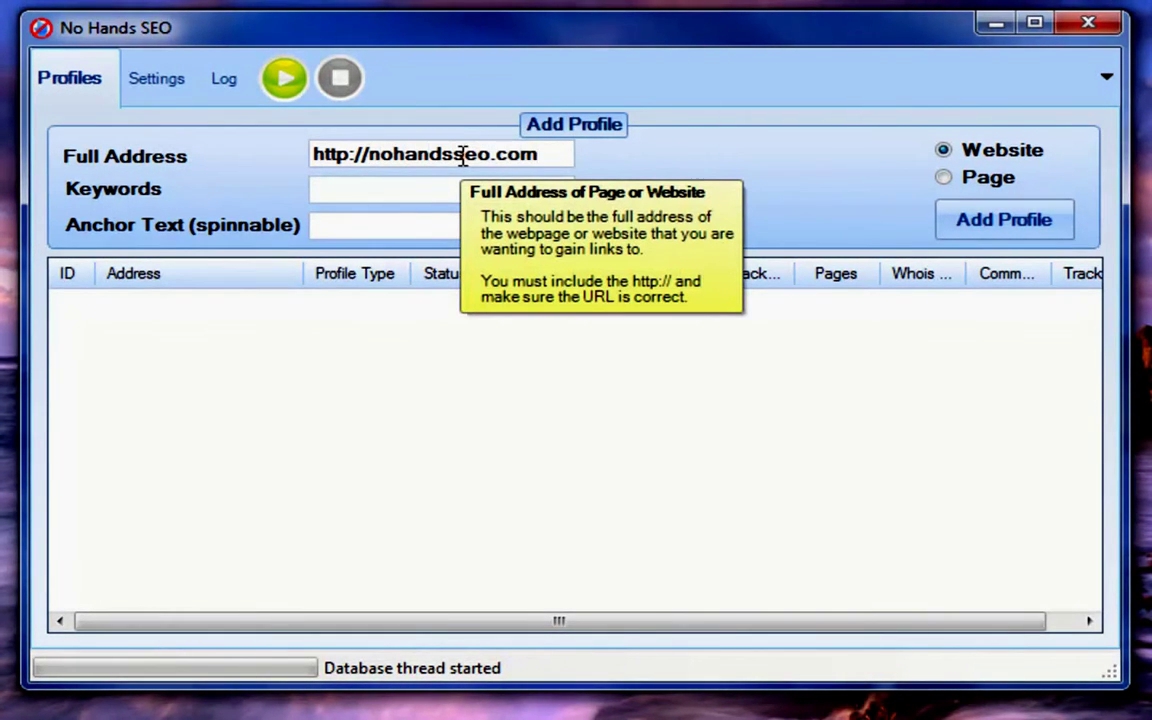
- Enter the profile keywords "auto seo,auto backlinking,auto blog commenting,auto trackbacks, auto whois"
click(396, 190)
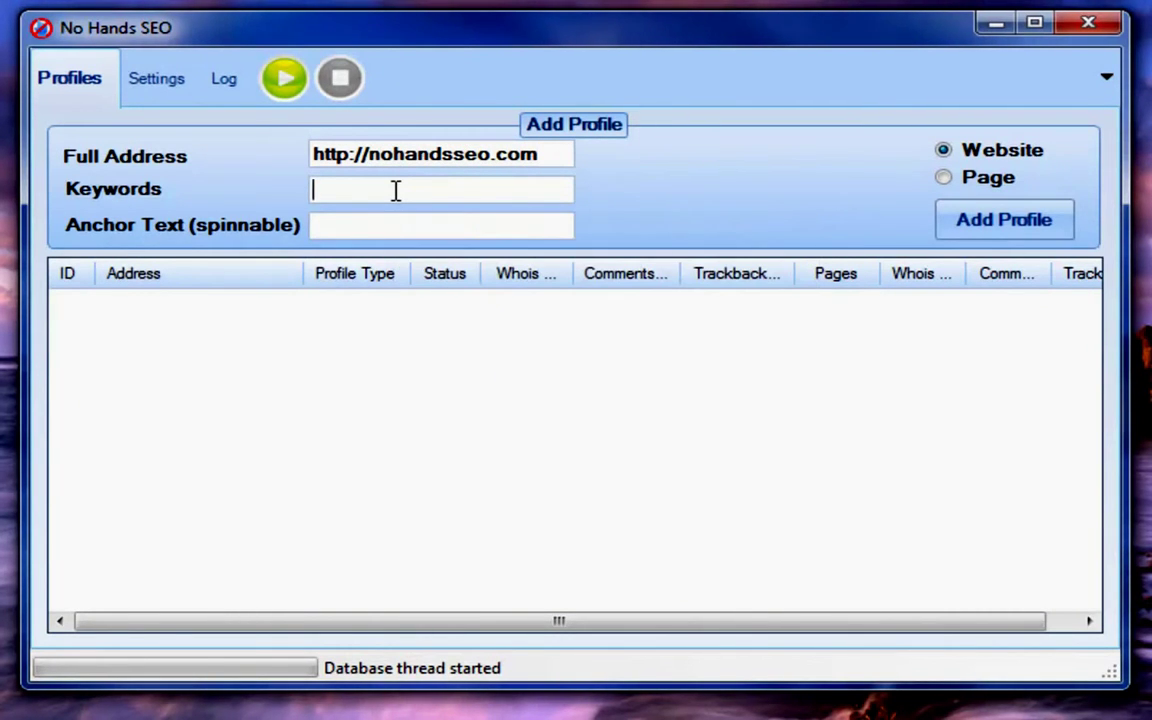
mouse_move(567, 202)
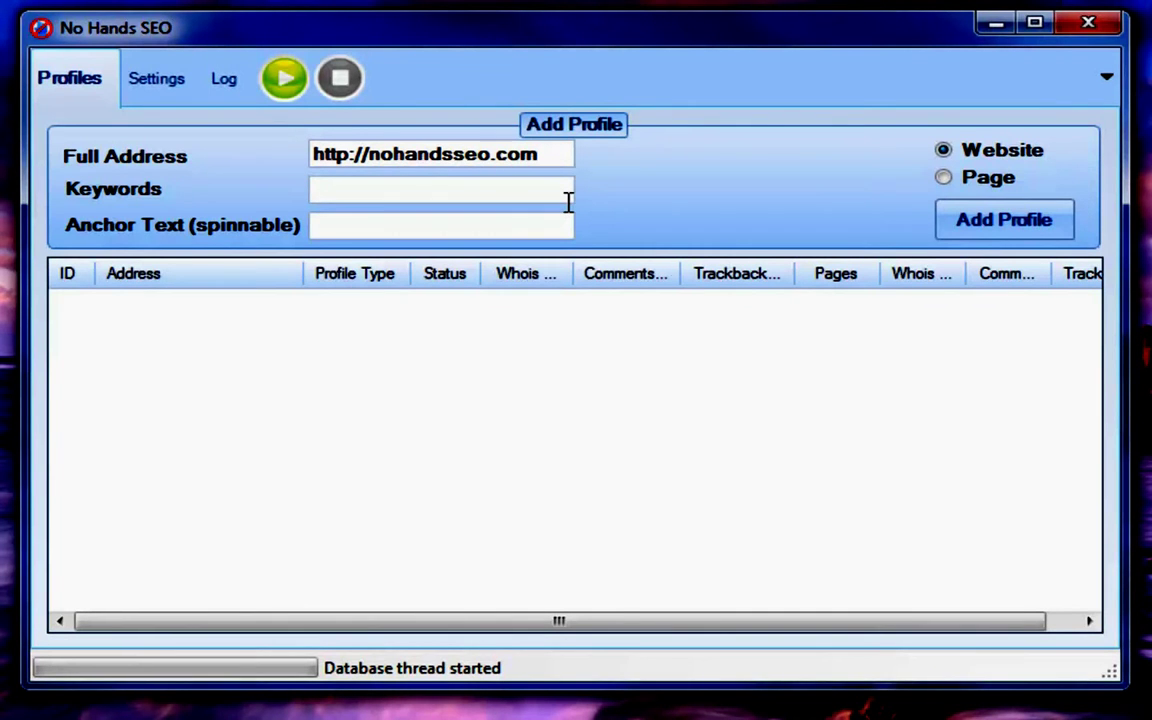
text(auto seo)
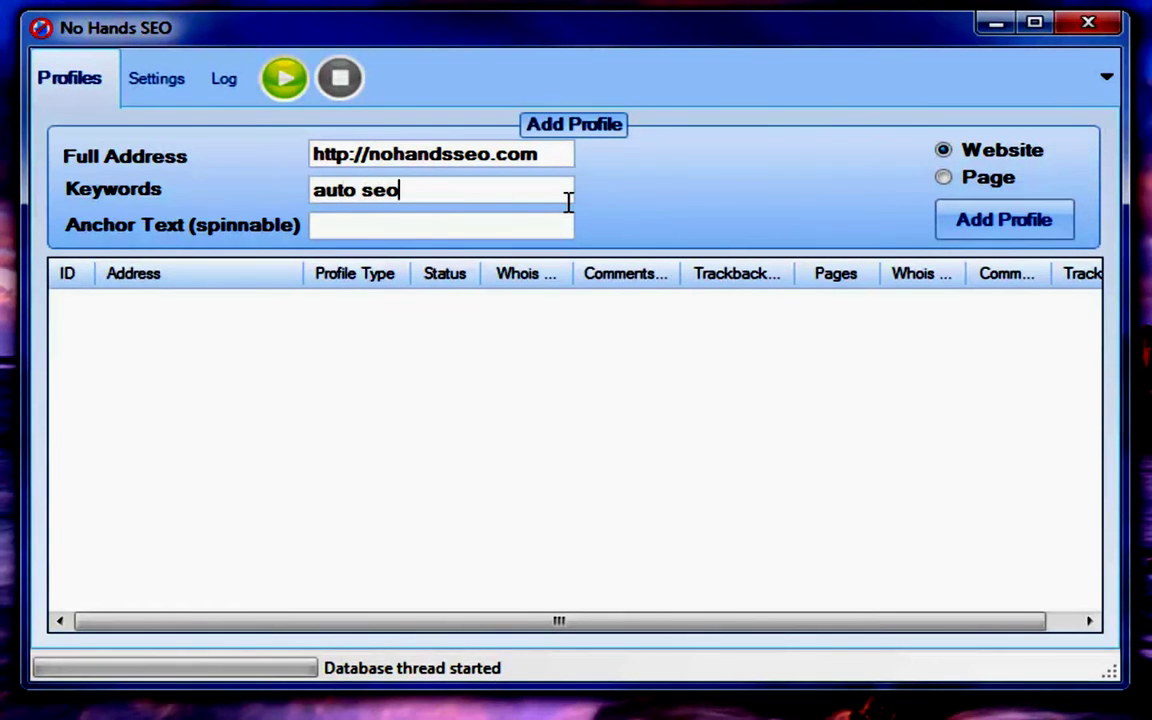
text(,auto backlink)
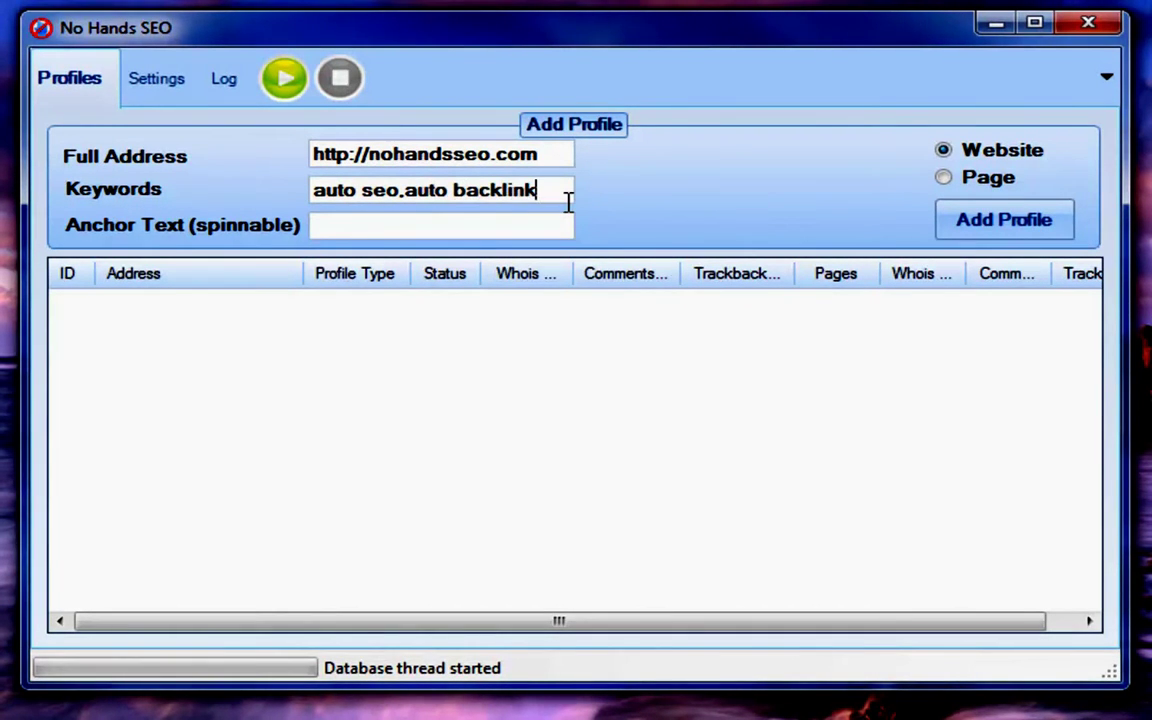
text(ing,auto b)
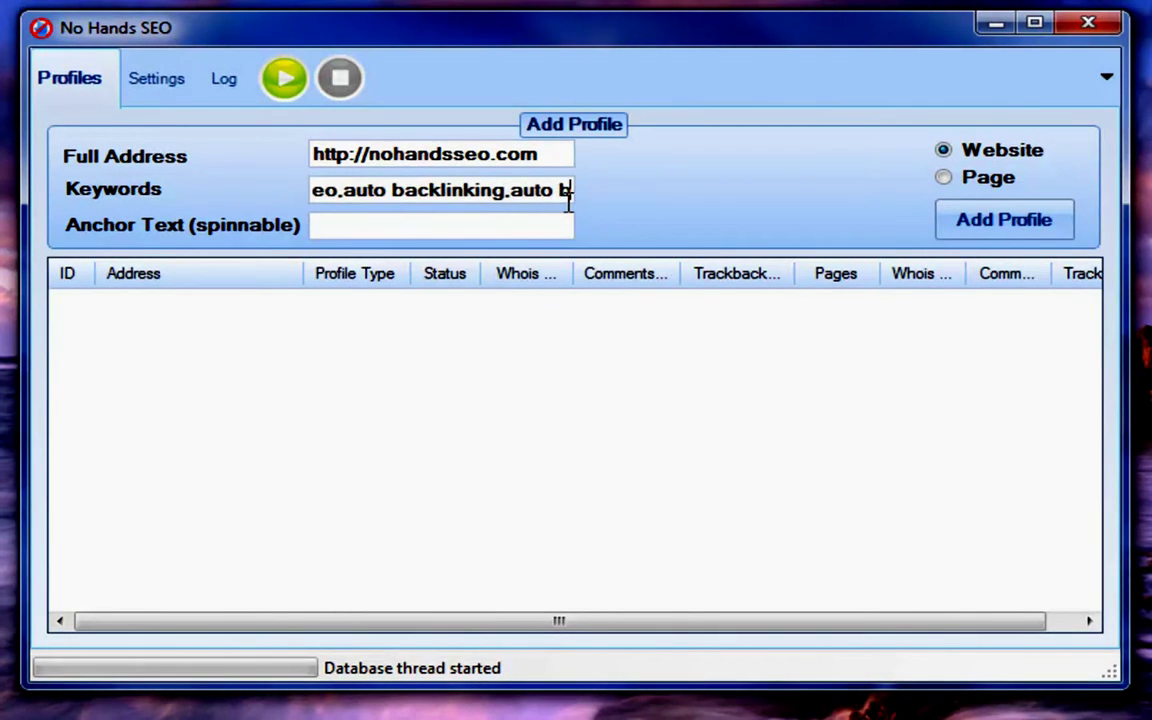
text(log commenting)
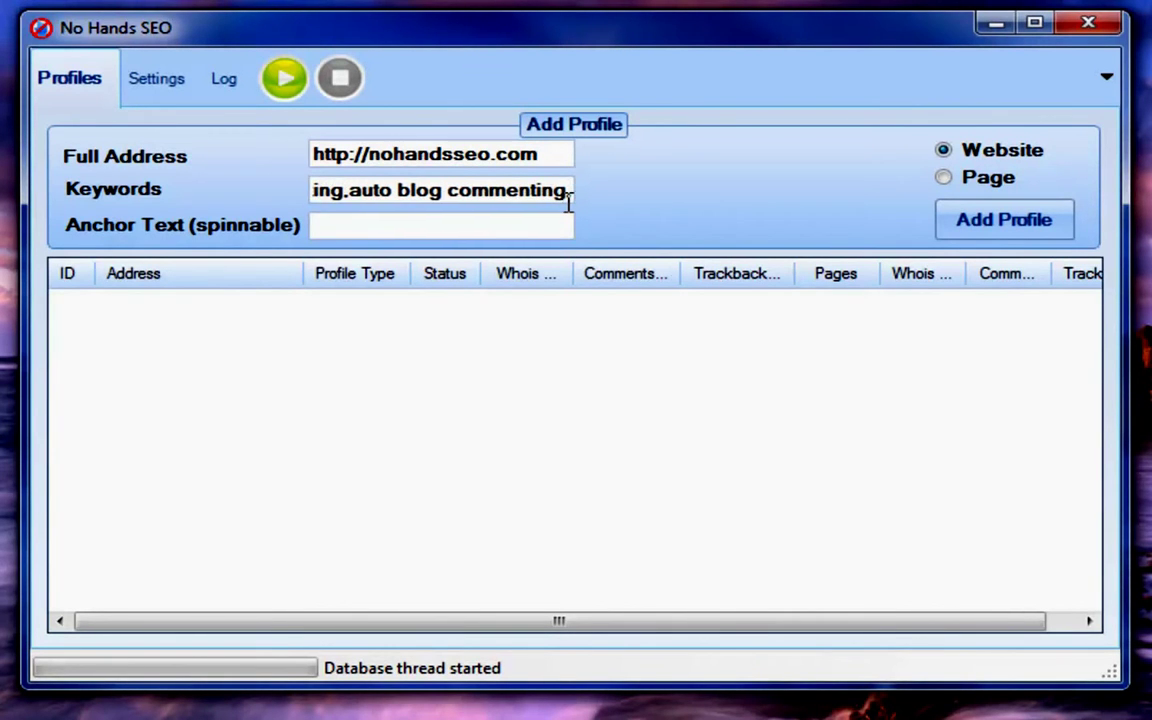
text(,auto trackbac)
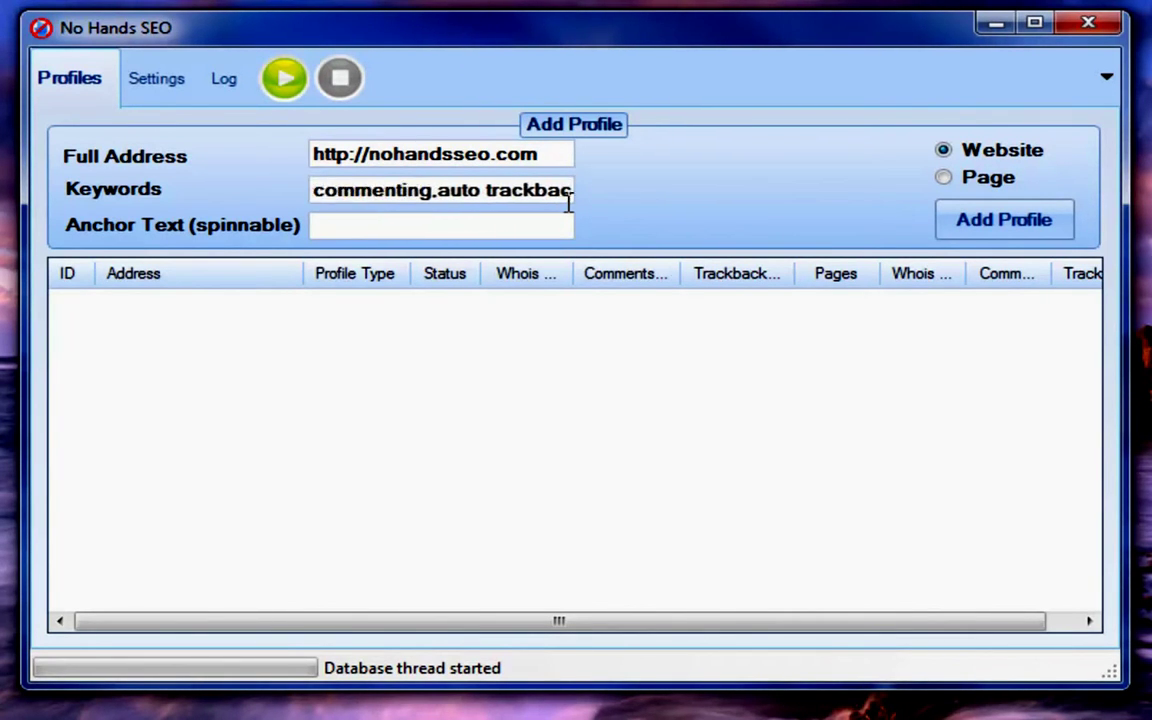
text(ks, auto whois)
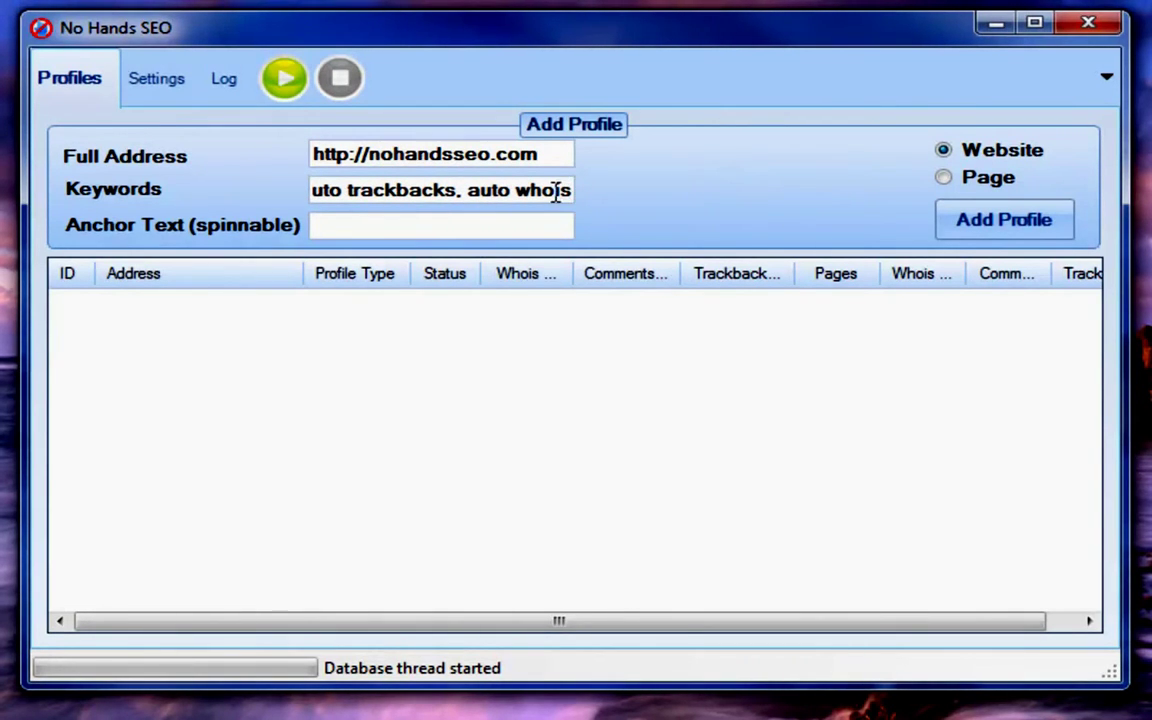
- Examine how the entered keywords are separated by commas in the Keywords field
mouse_move(464, 195)
drag(488, 190, 407, 196)
drag(489, 195, 589, 190)
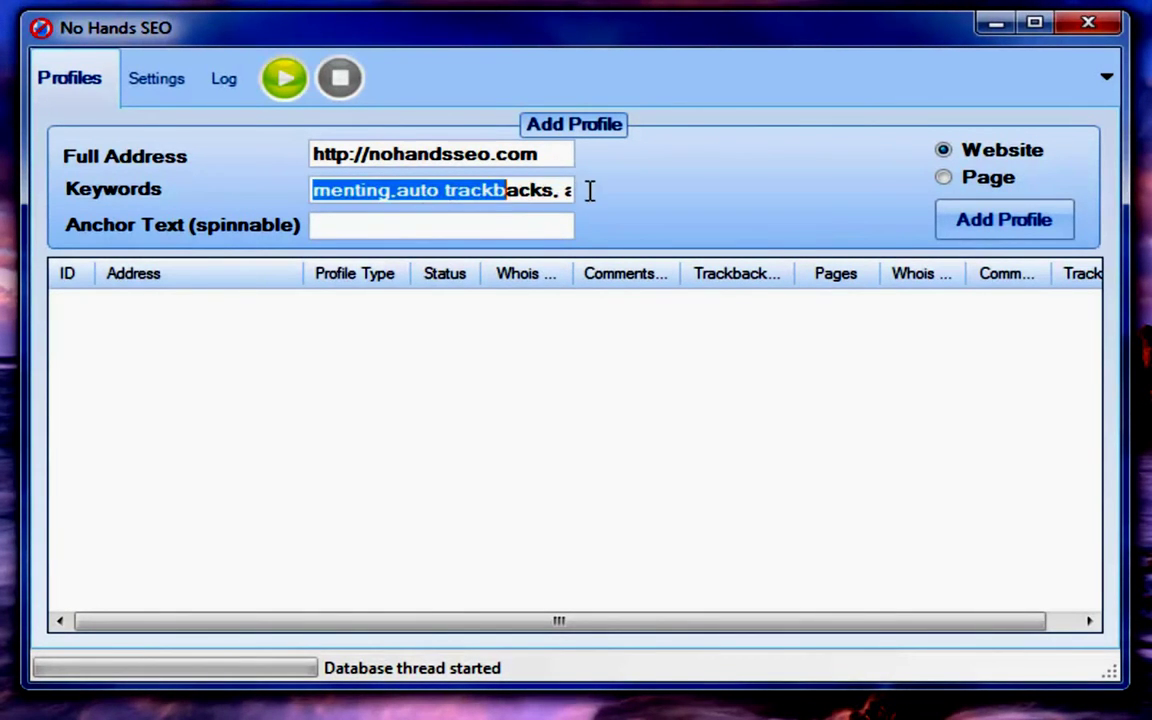
drag(390, 190, 395, 196)
drag(552, 190, 566, 196)
drag(399, 189, 394, 192)
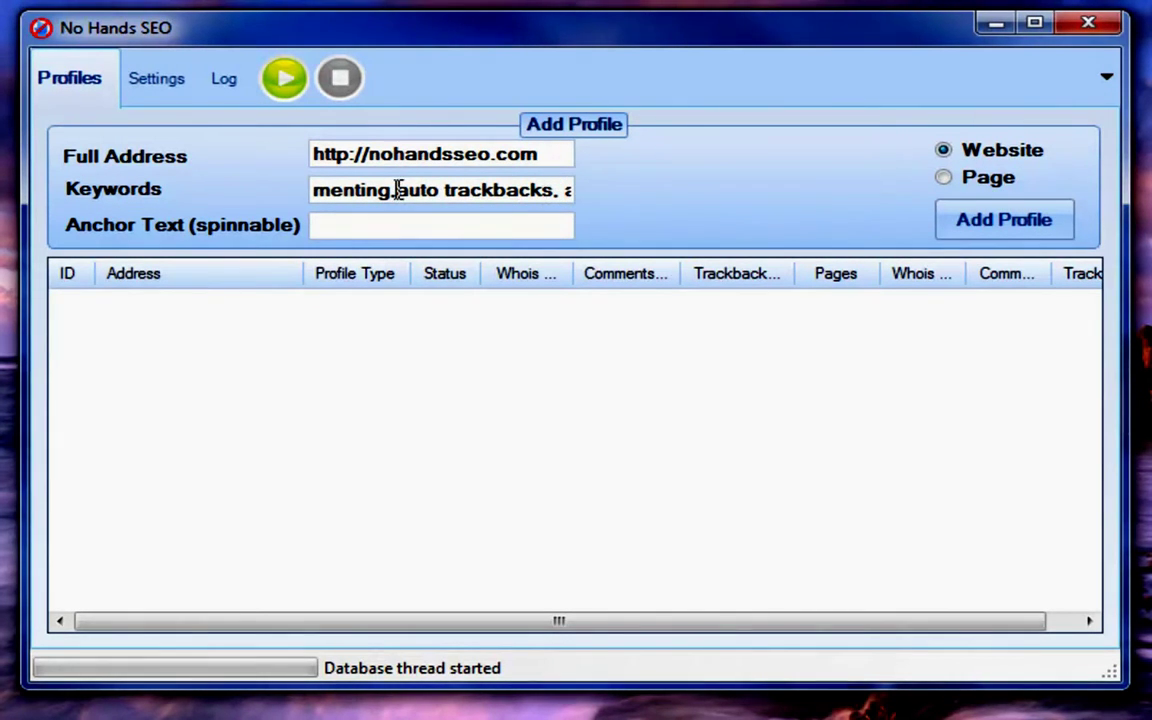
click(556, 191)
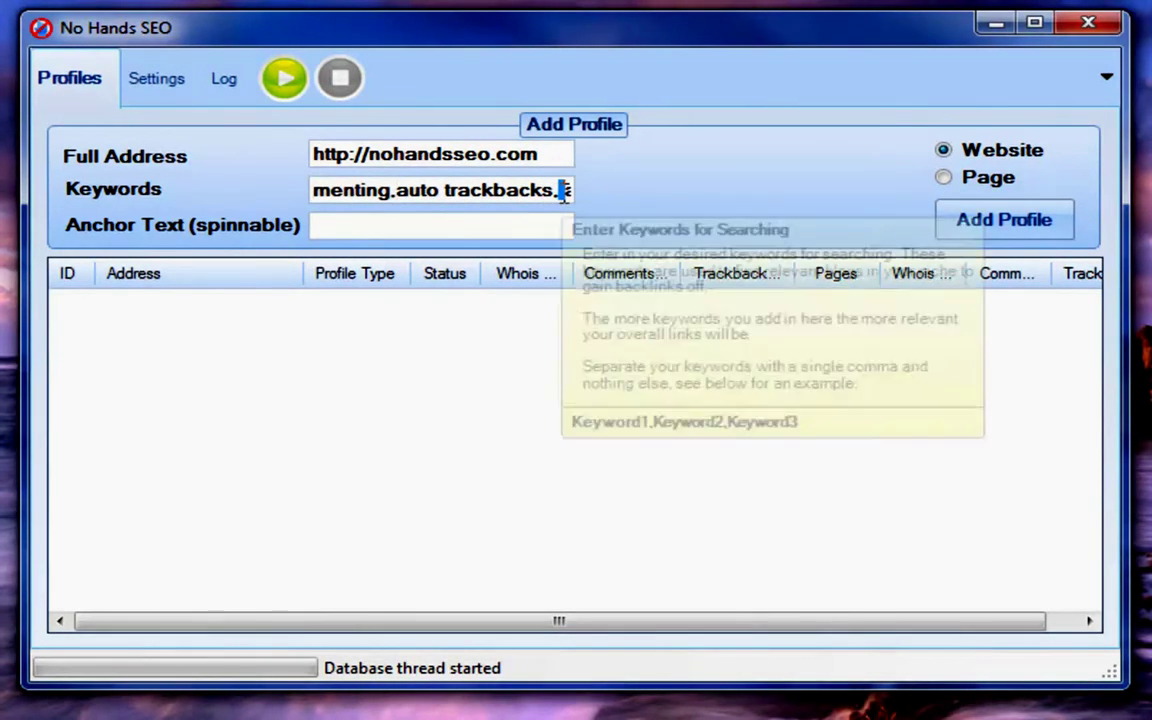
drag(563, 196, 591, 188)
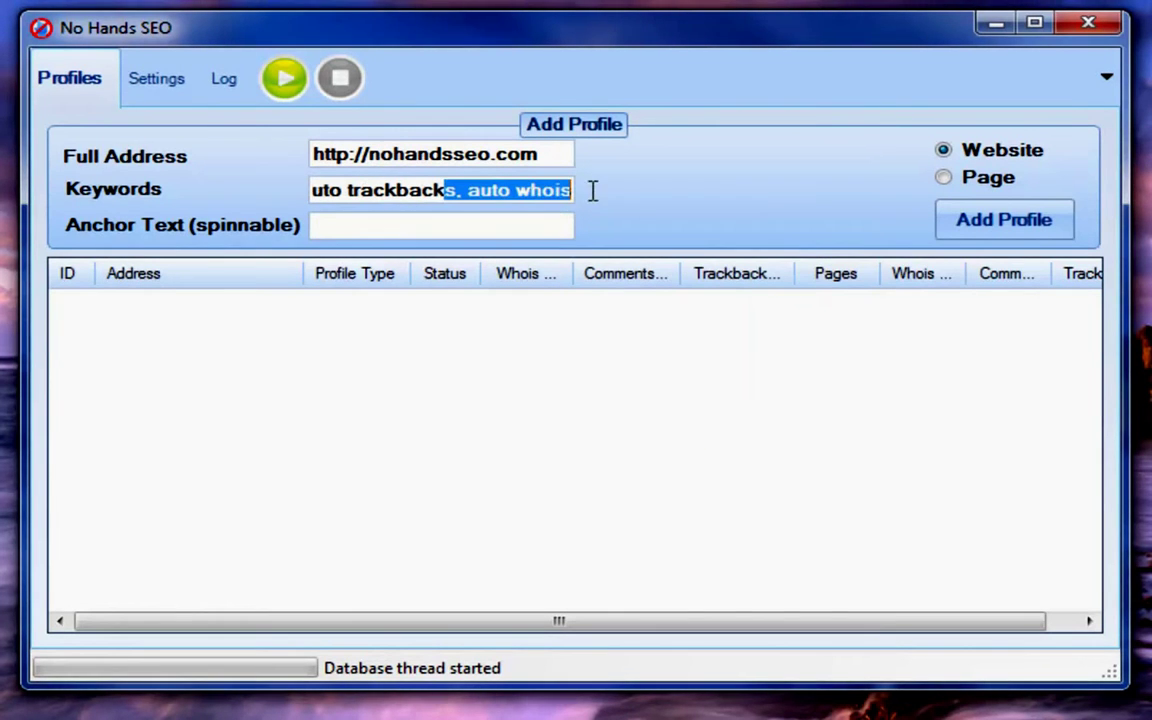
- Set the anchor text to "No Hands SEO" and add the profile as a website
click(516, 222)
mouse_move(516, 222)
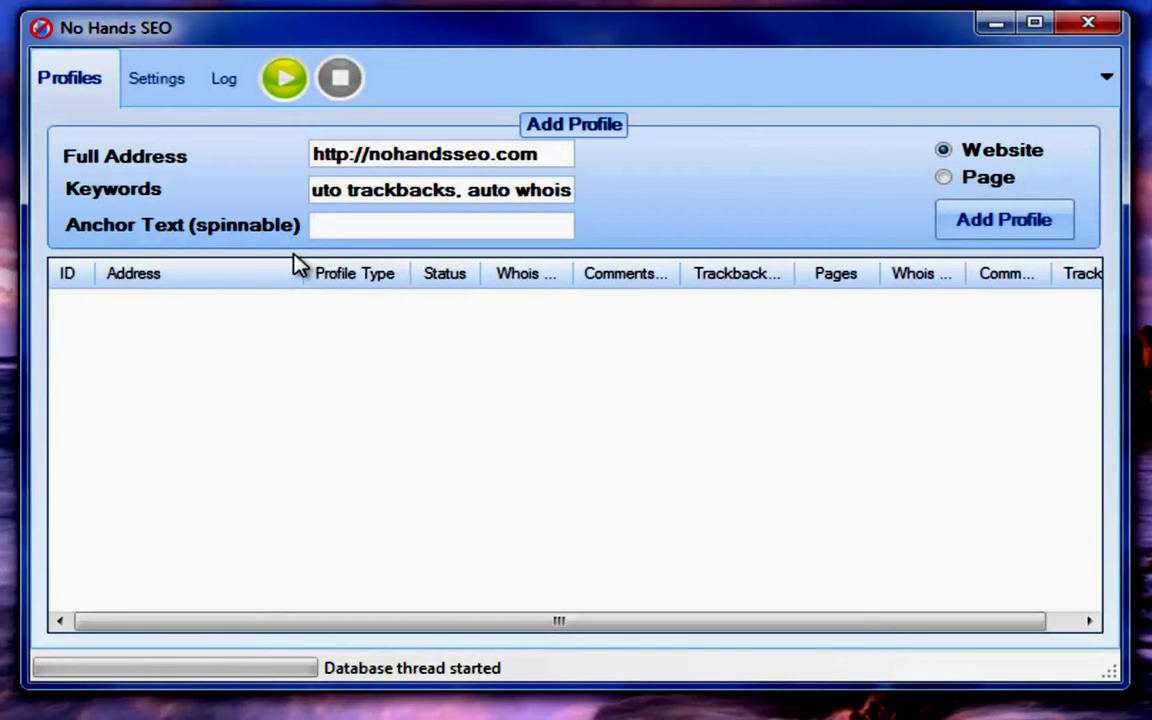
key(Tab)
text(No Hnads)
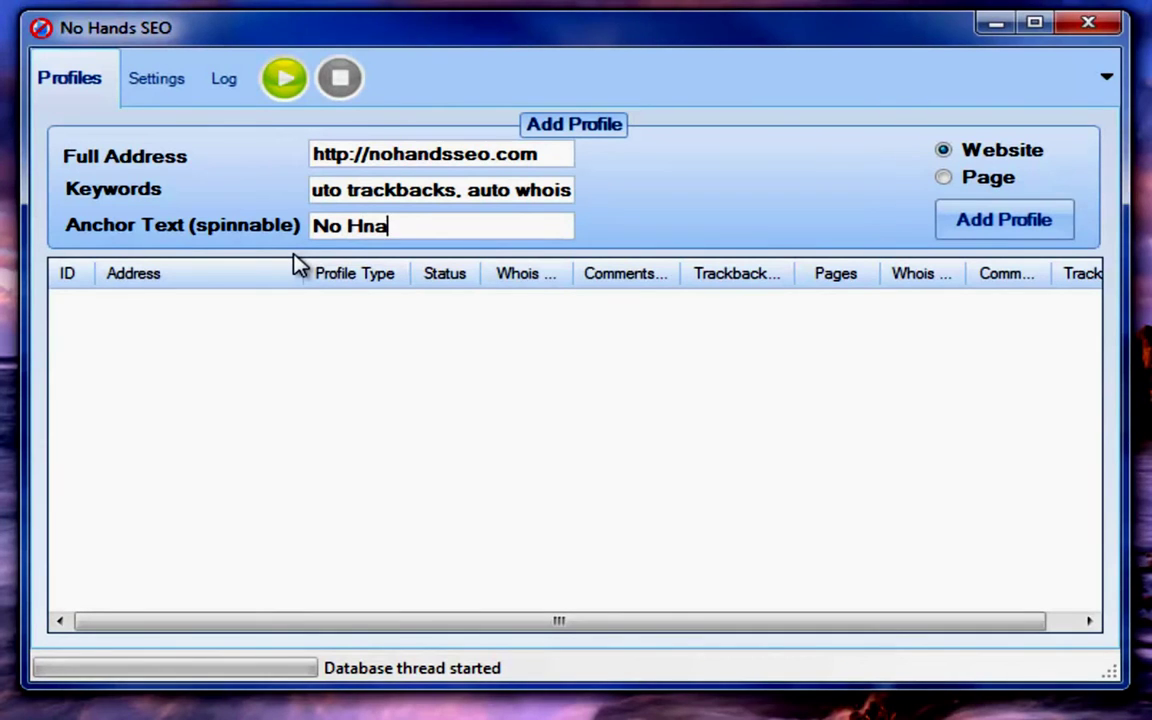
key(BackSpace)
key(BackSpace)
key(BackSpace)
key(BackSpace)
text(ands SEO)
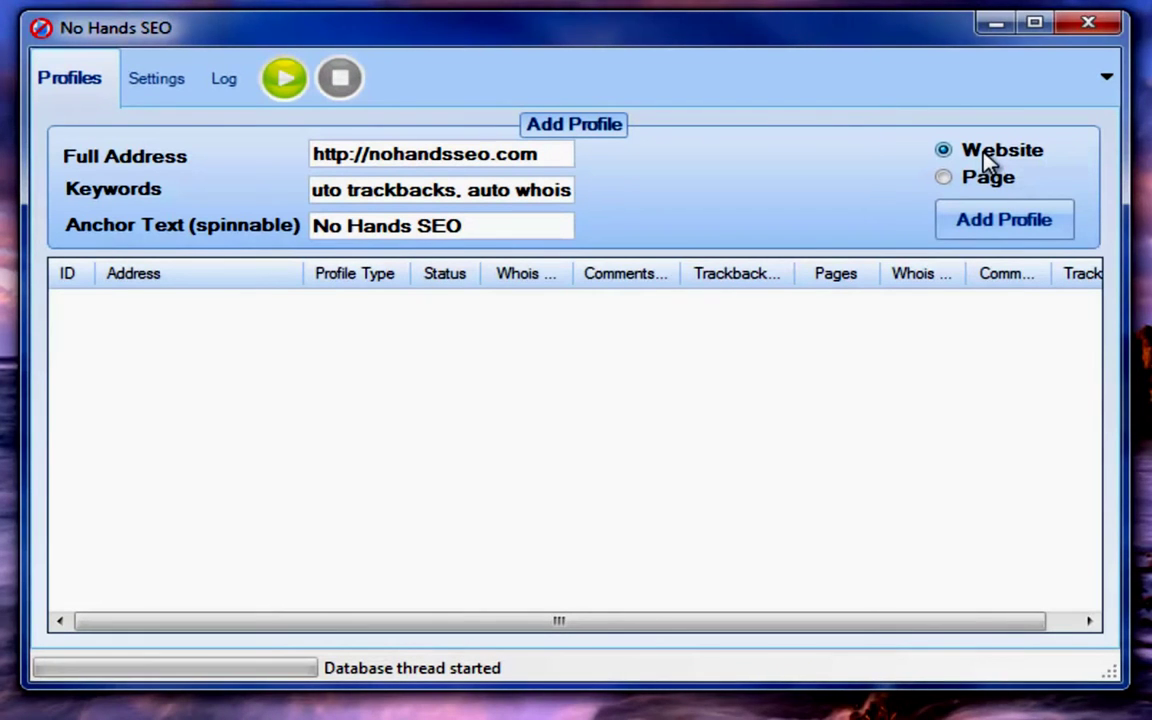
click(981, 222)
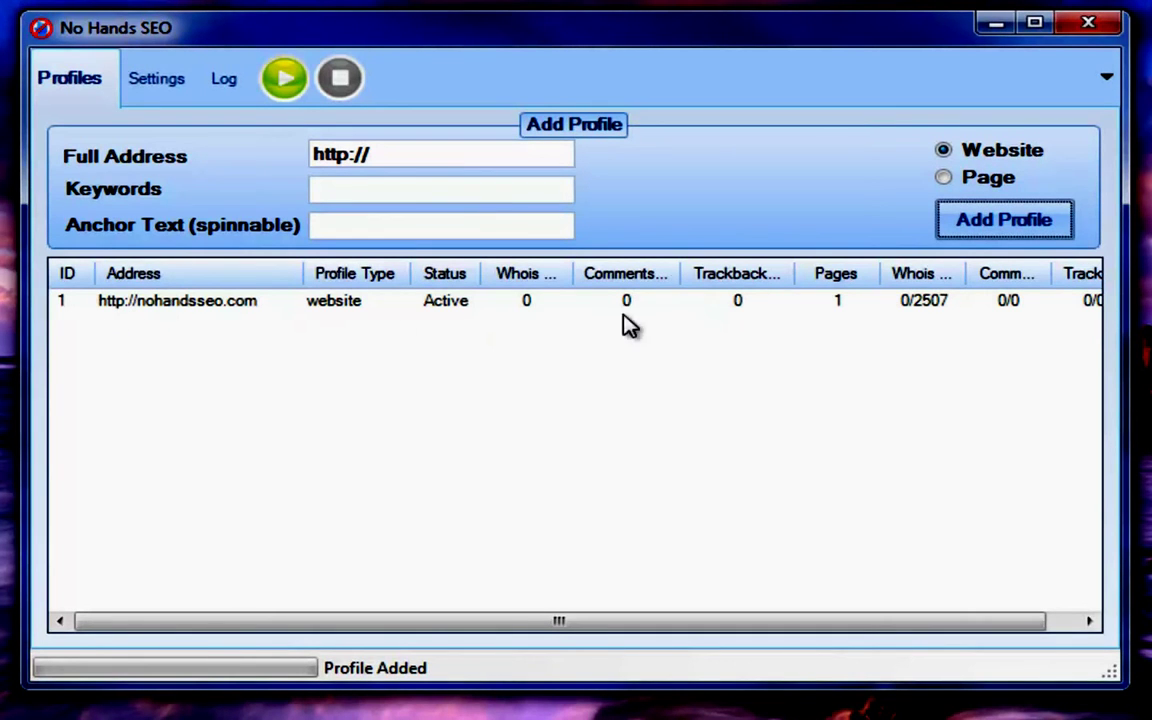
- Start the link-building run and review the work log's blog page, trackback and Whois entries
click(287, 85)
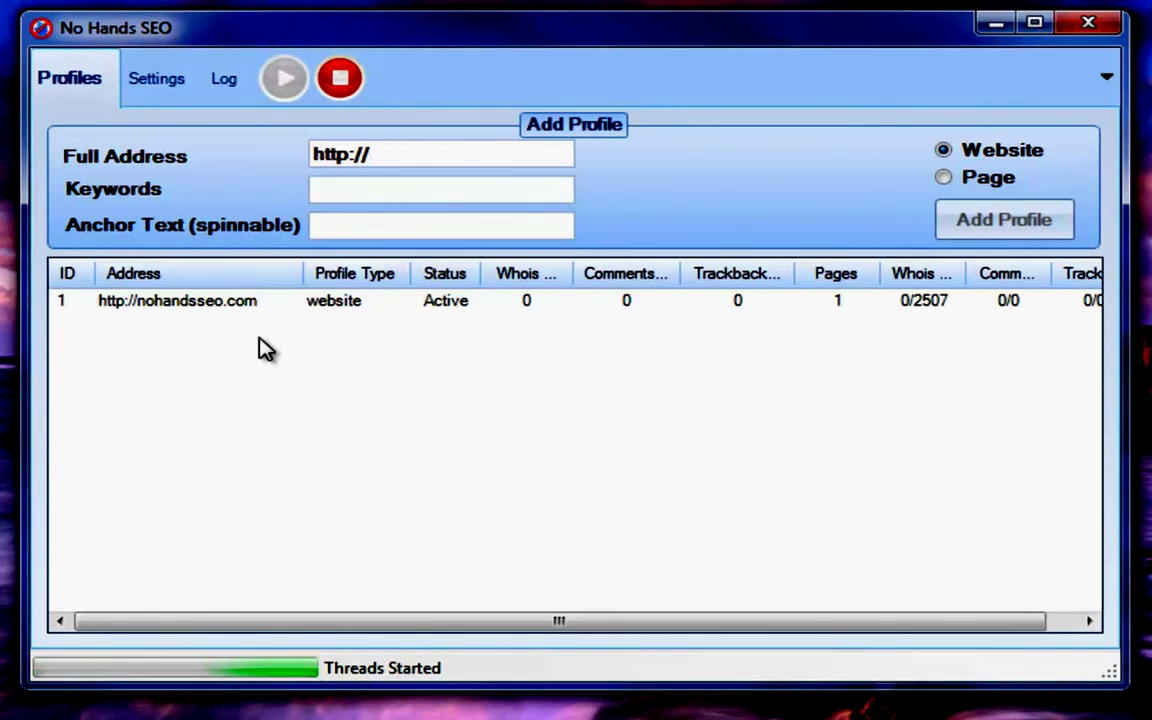
click(216, 86)
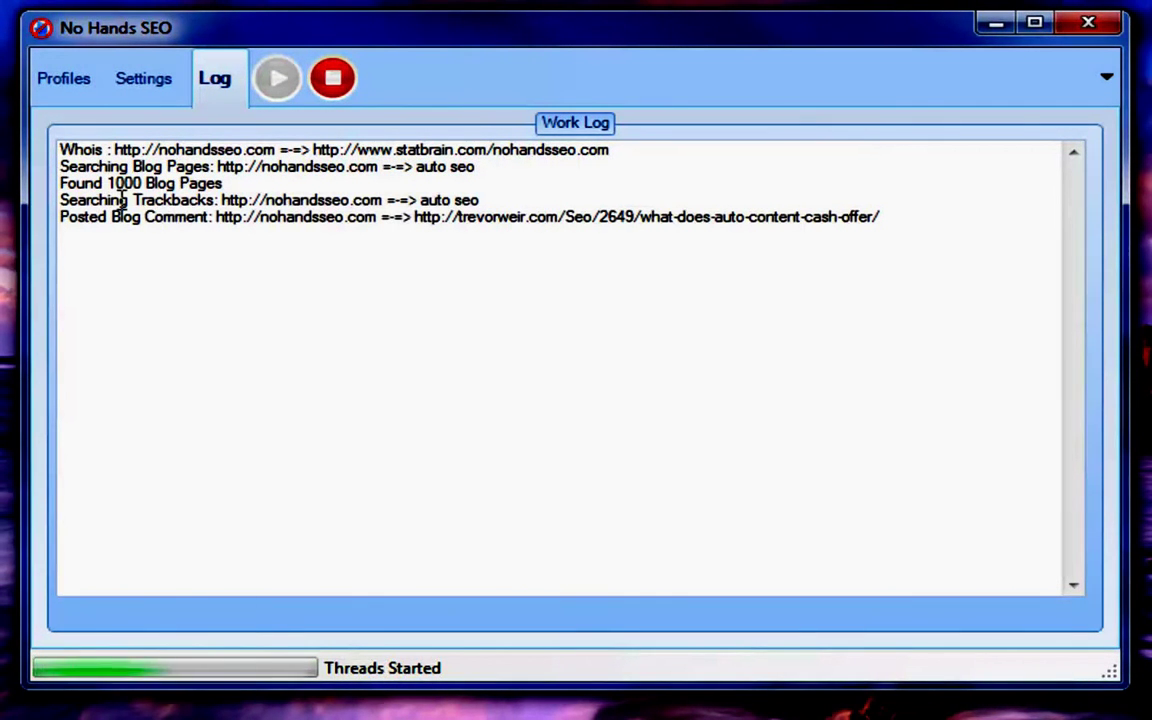
drag(92, 200, 419, 198)
click(495, 198)
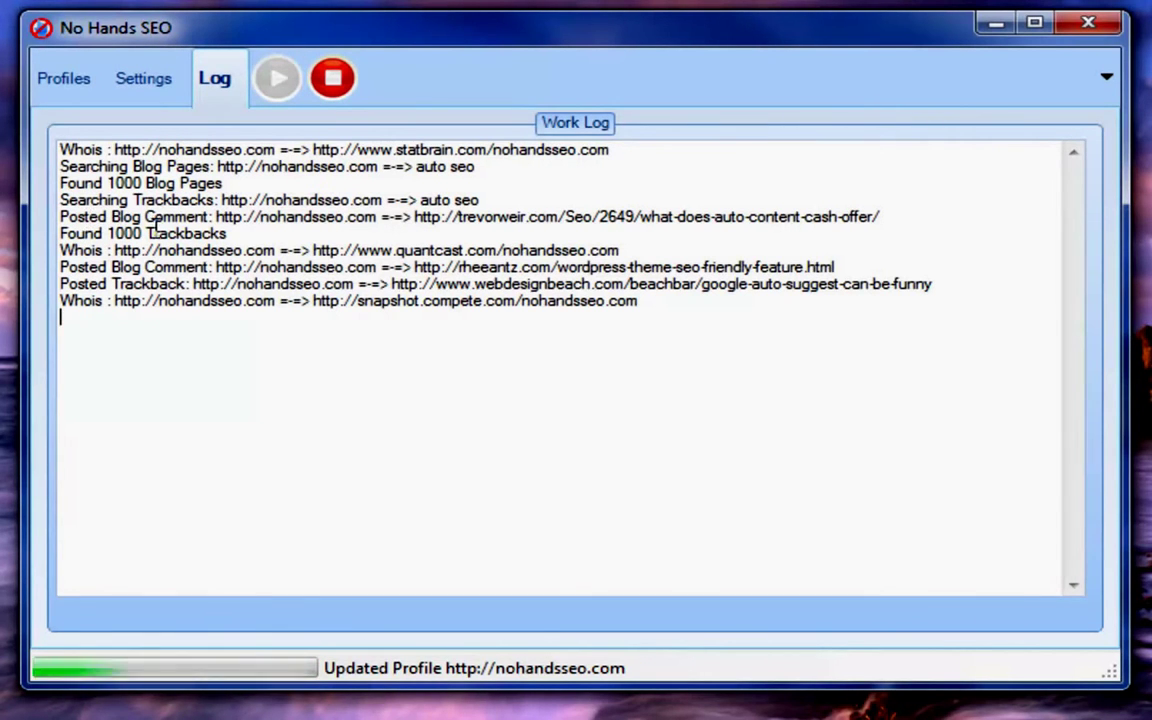
drag(95, 233, 228, 233)
drag(108, 183, 221, 183)
drag(103, 300, 188, 292)
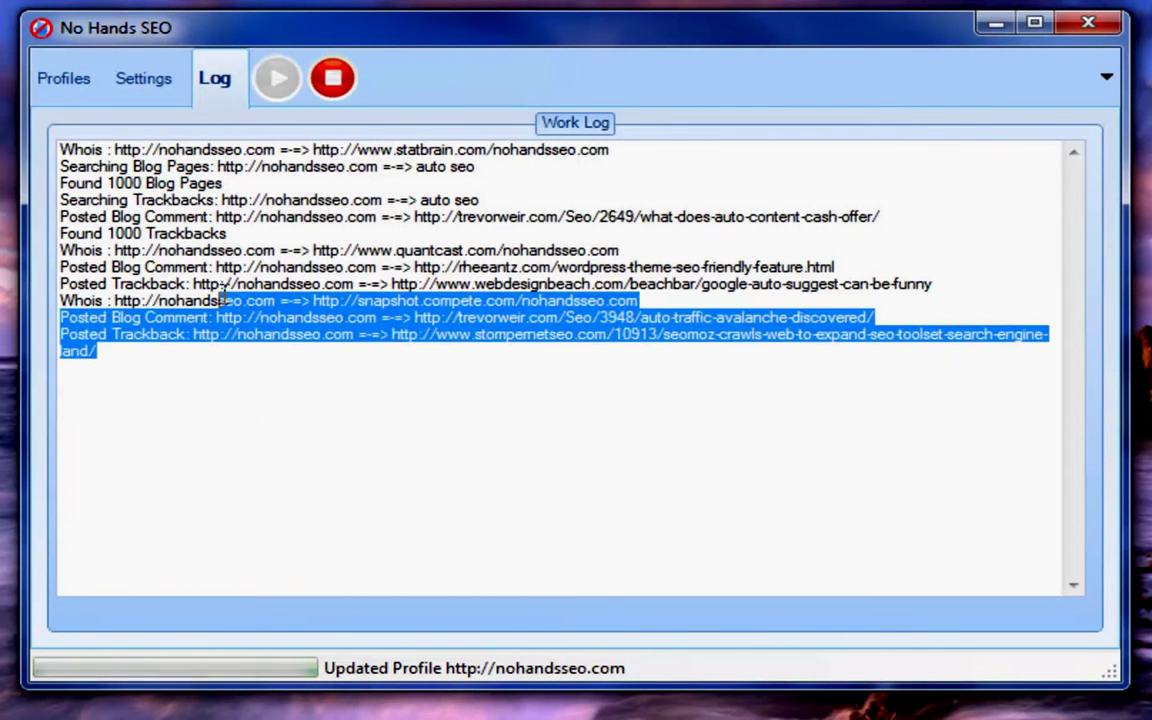
click(120, 240)
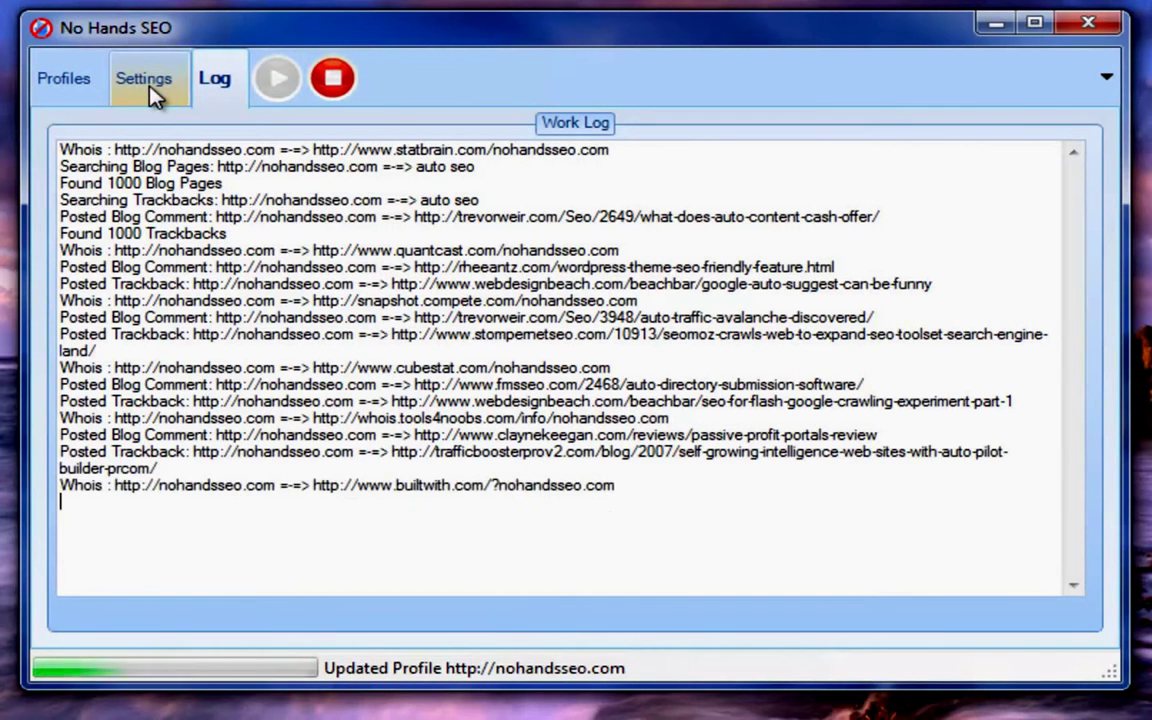
- Examine the Ping and Whois service lists and their Active options in the application settings
click(146, 80)
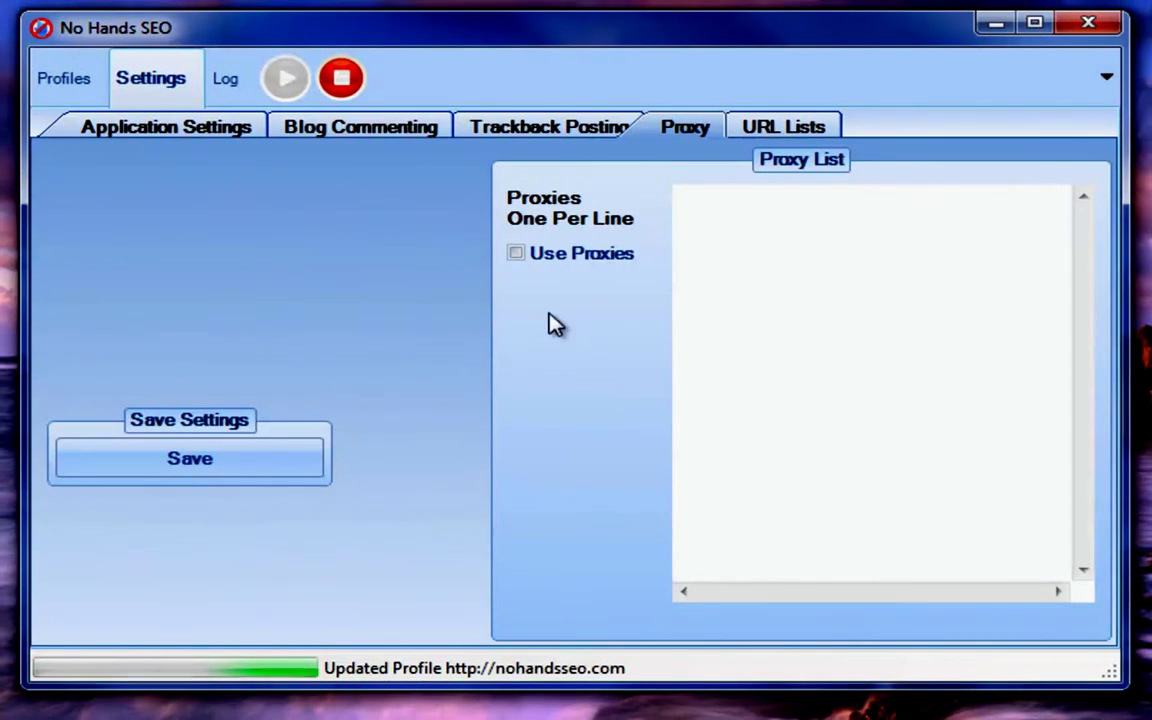
click(198, 141)
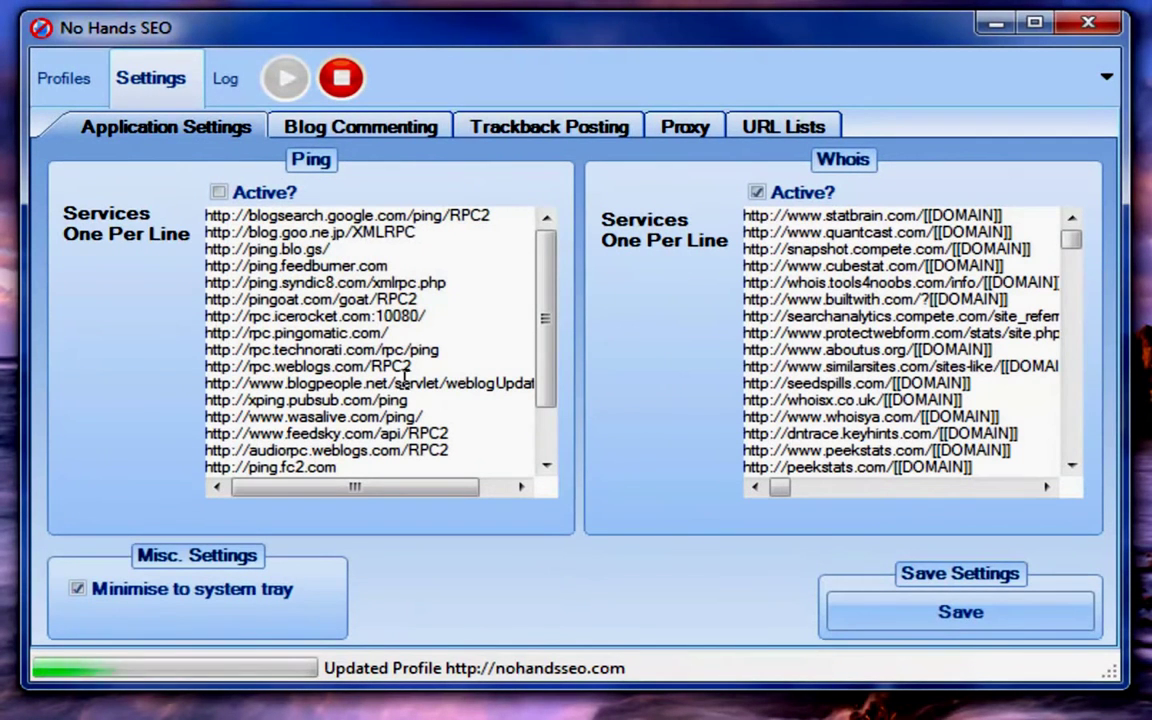
mouse_move(352, 326)
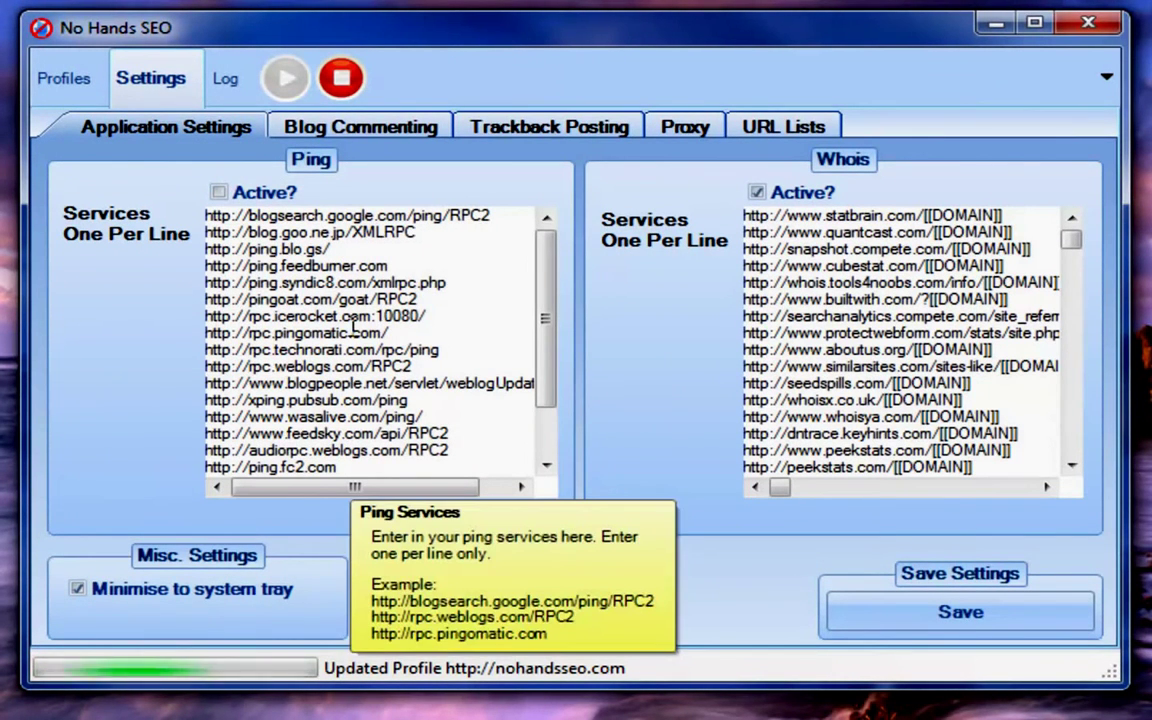
mouse_move(222, 194)
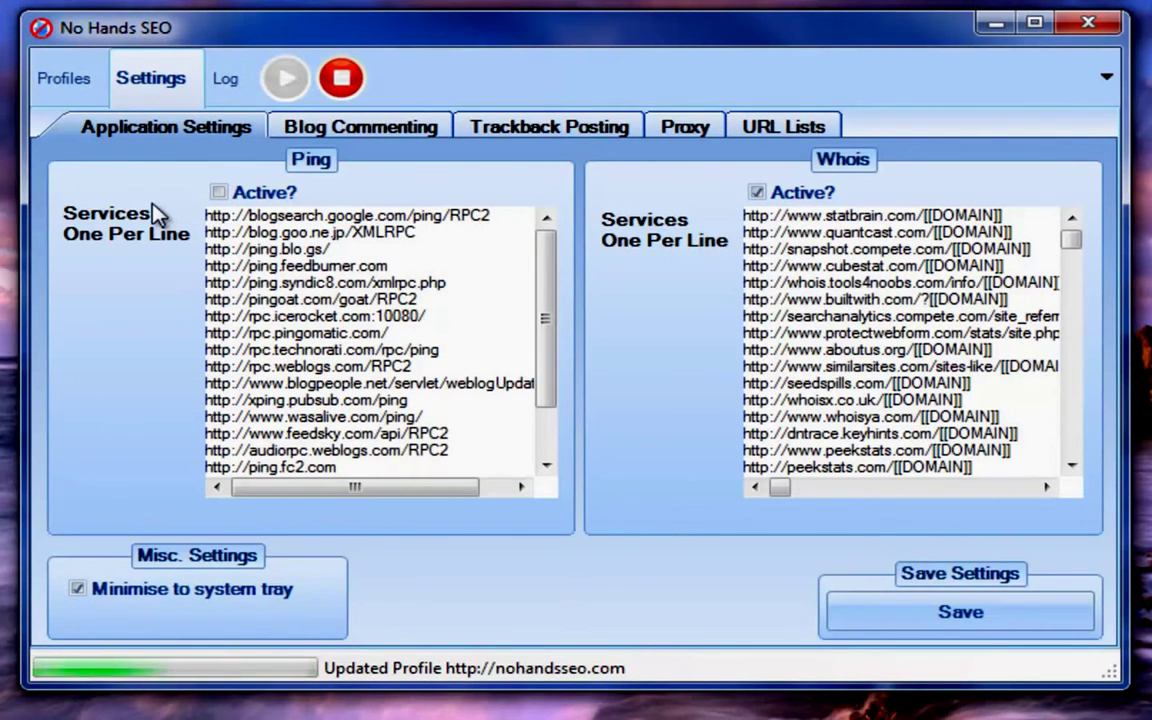
drag(548, 280, 548, 244)
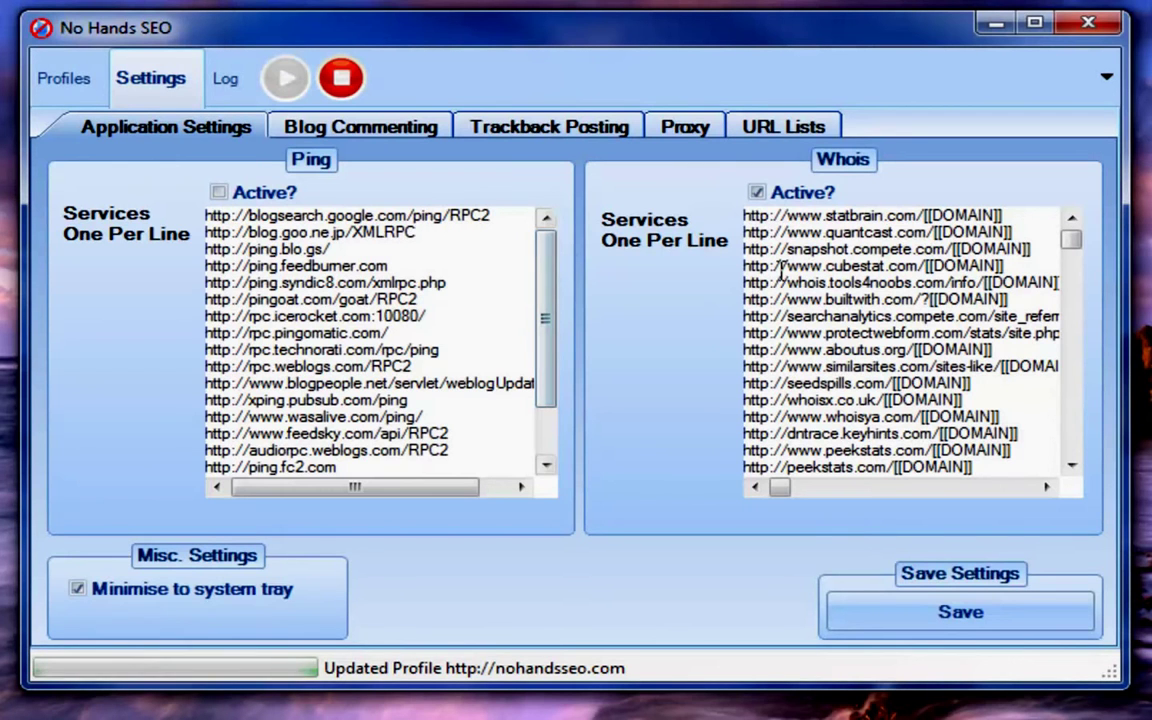
drag(774, 232, 780, 250)
click(897, 283)
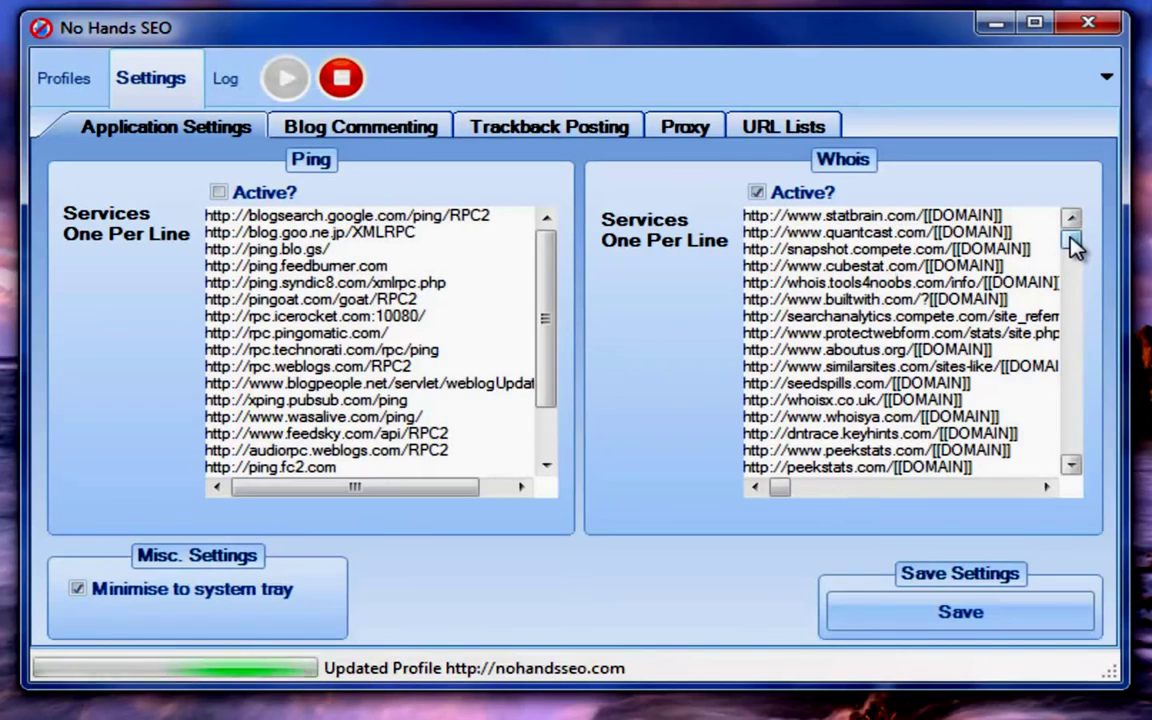
scroll(1053, 300, down, 15)
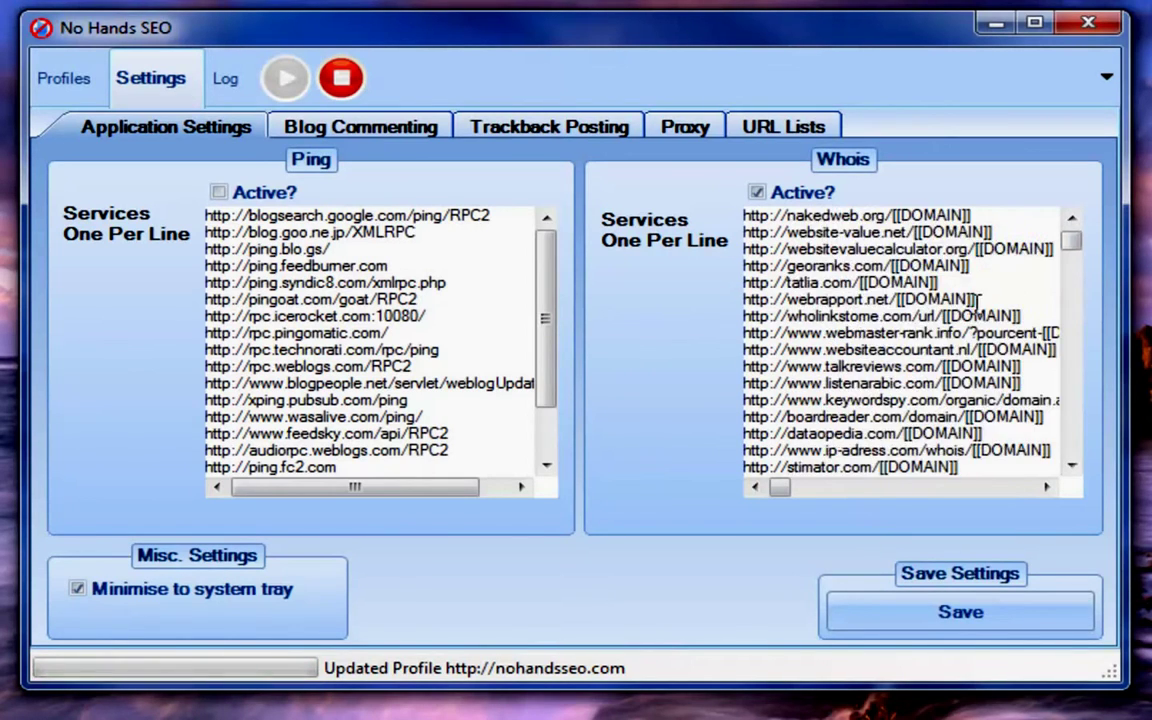
scroll(995, 288, down, 20)
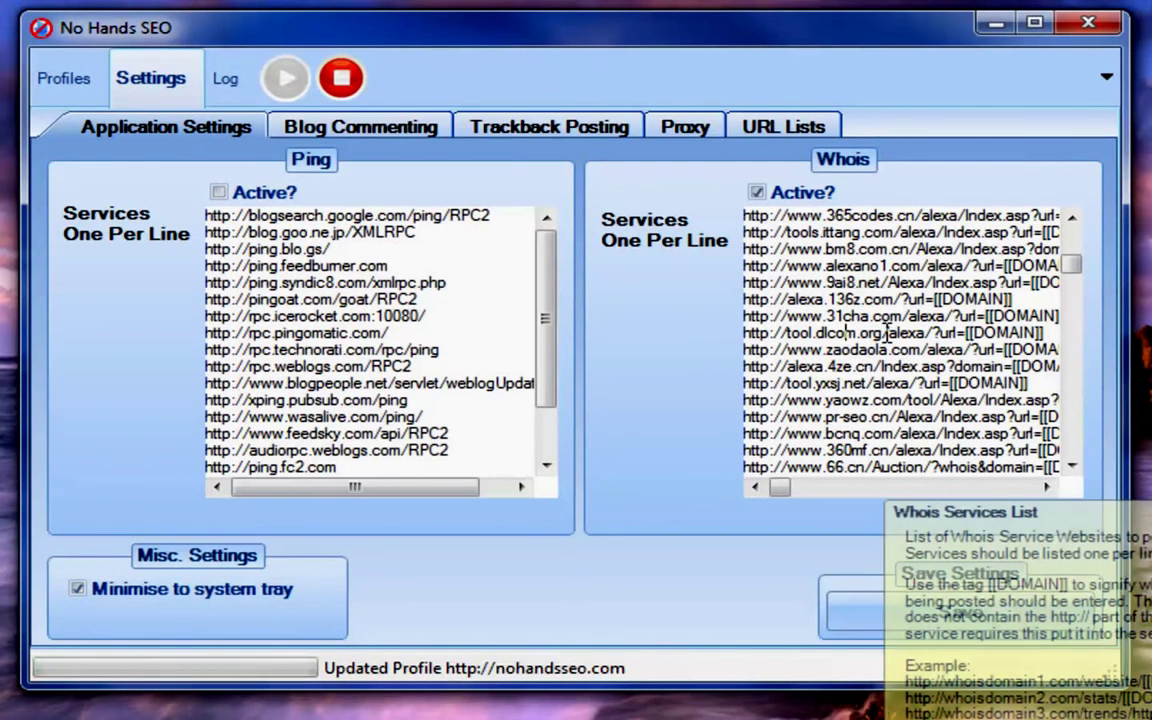
click(757, 195)
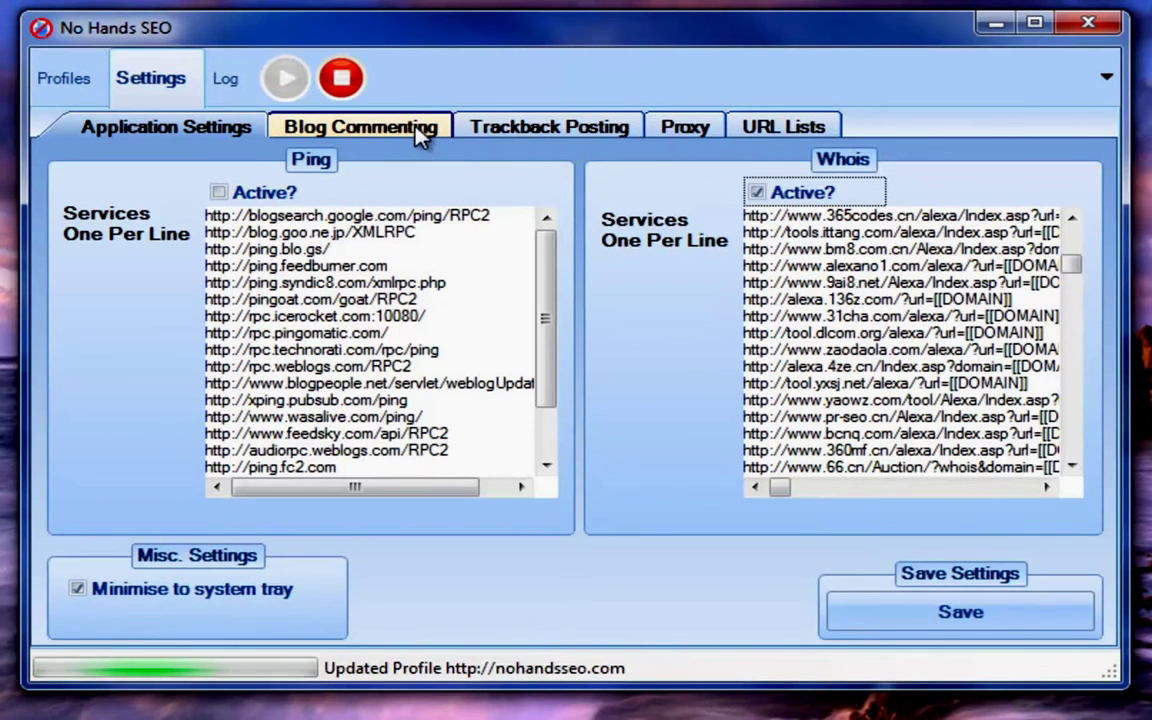
- Examine the blog comment and trackback search footprints and their Active options in the settings
click(376, 122)
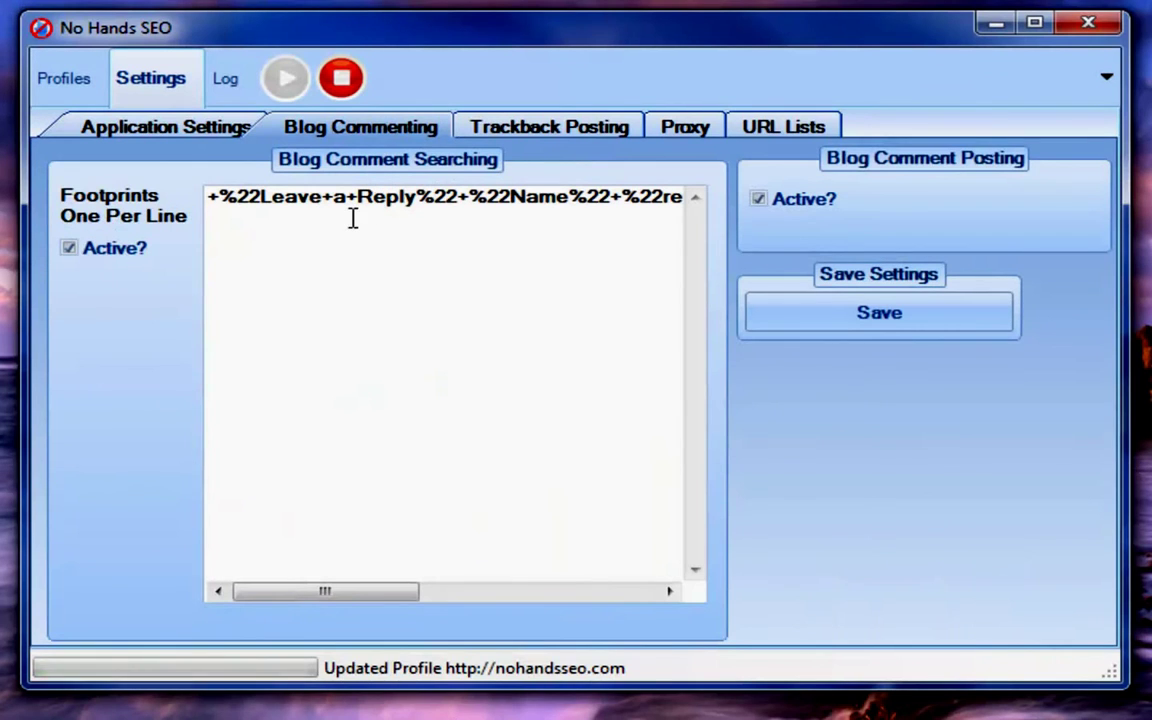
mouse_move(352, 216)
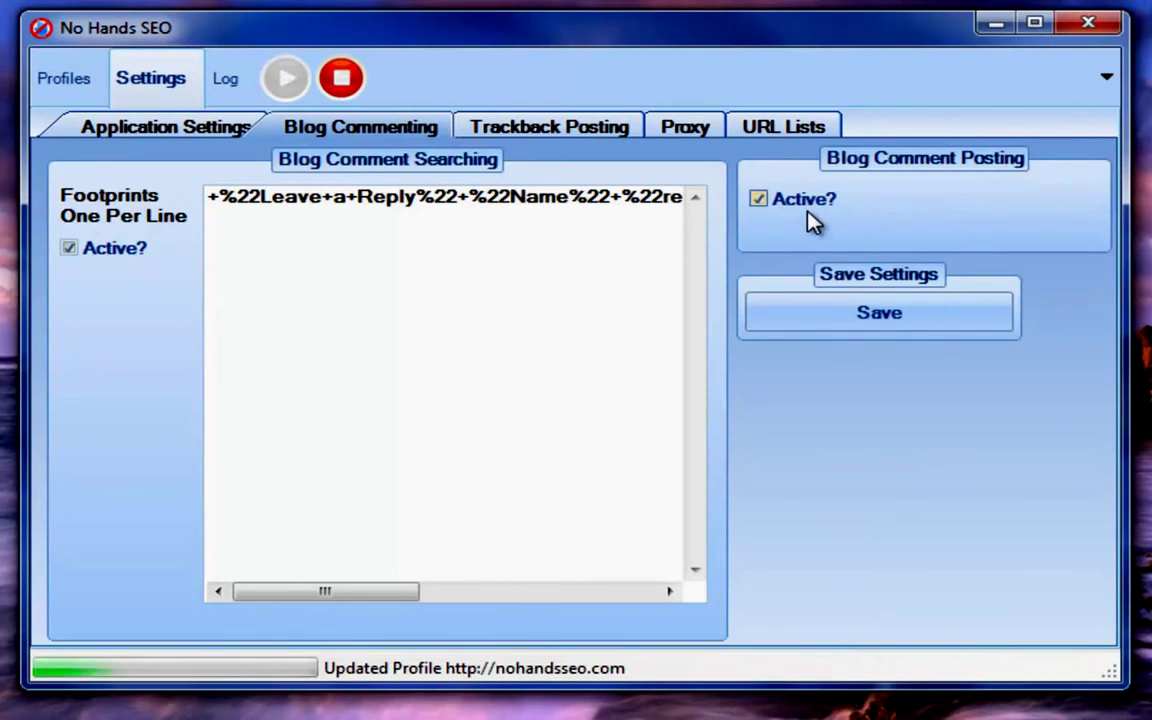
click(585, 135)
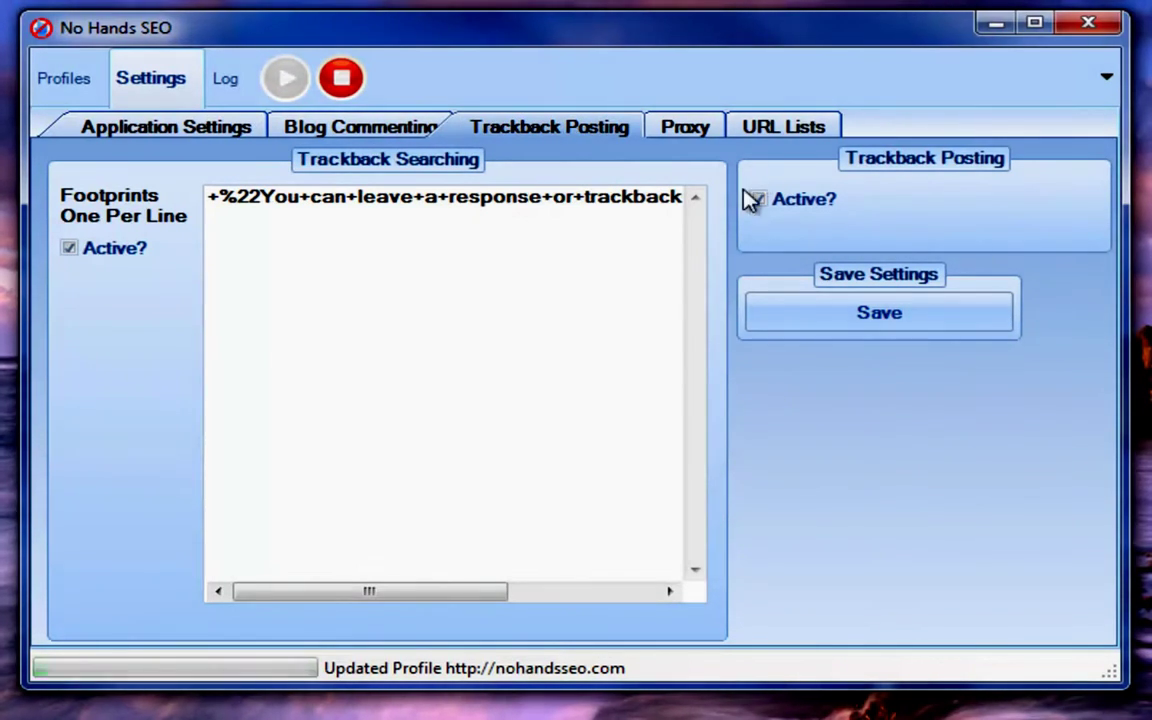
- Examine the Domain Block List and the Add Target URLs options, including the profiles that targets can be added to
click(795, 133)
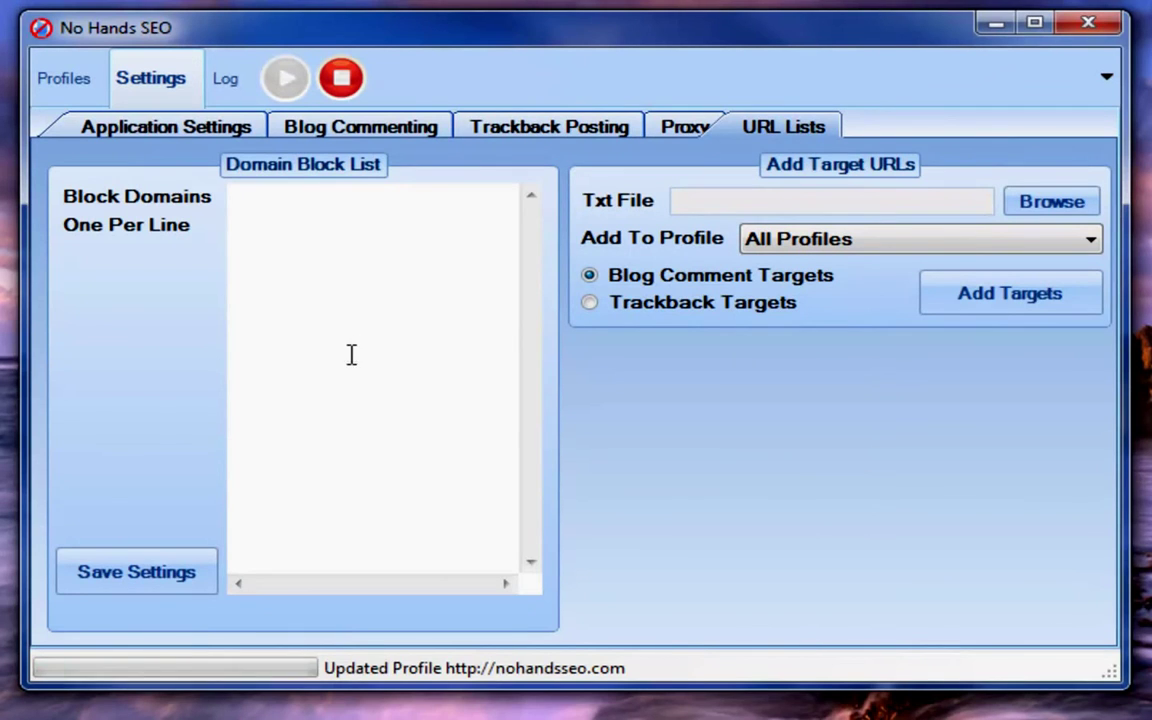
mouse_move(352, 339)
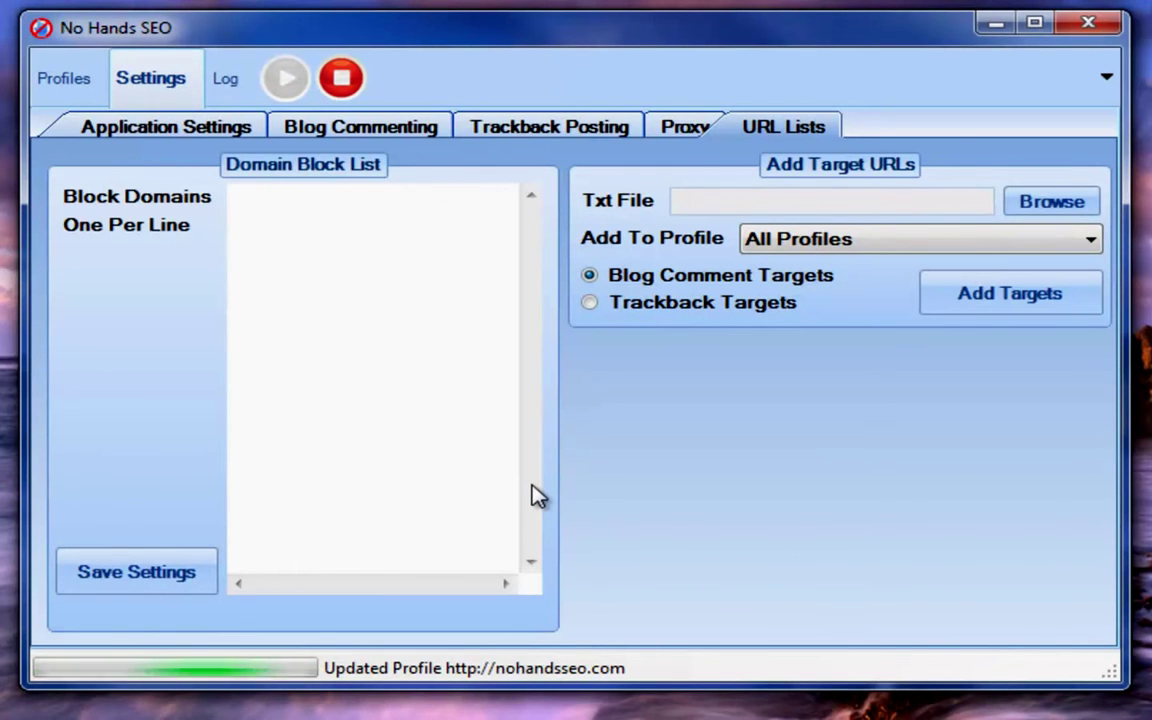
click(277, 334)
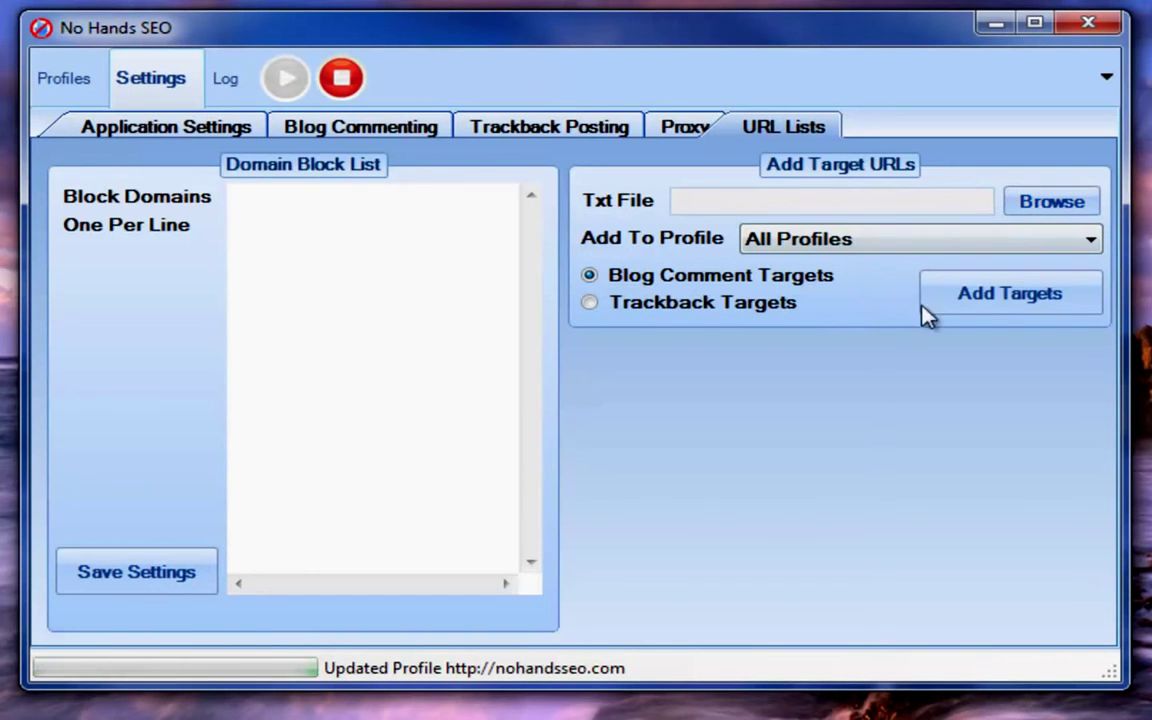
click(938, 240)
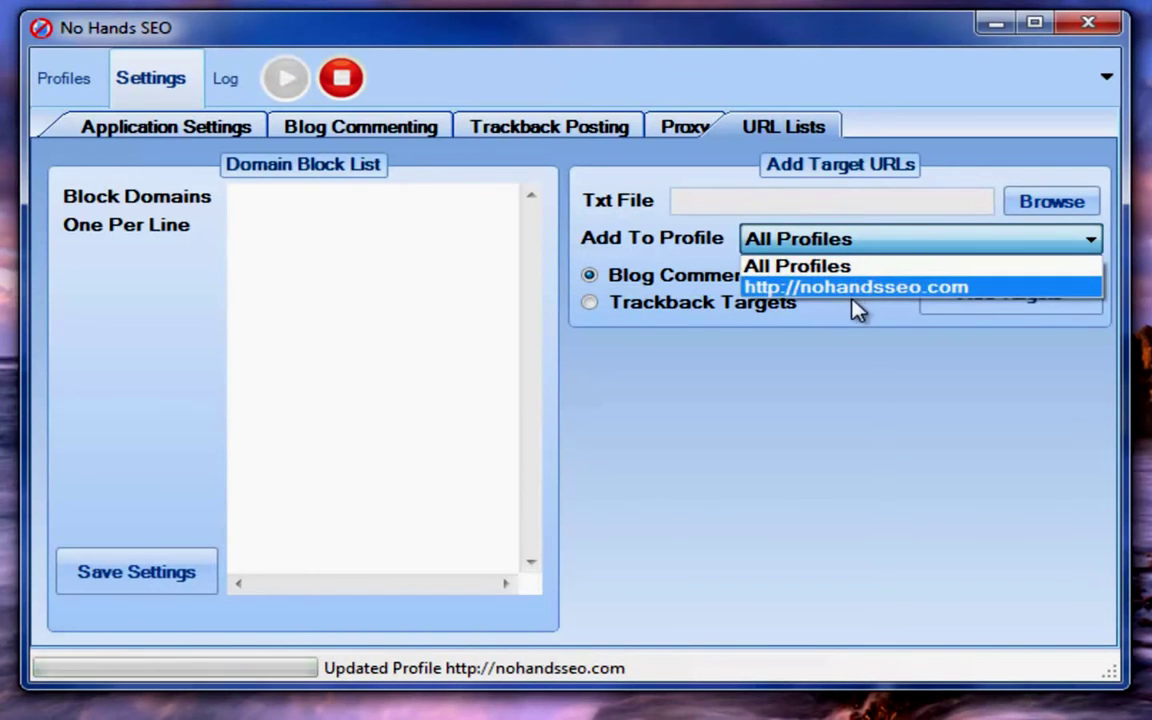
click(850, 312)
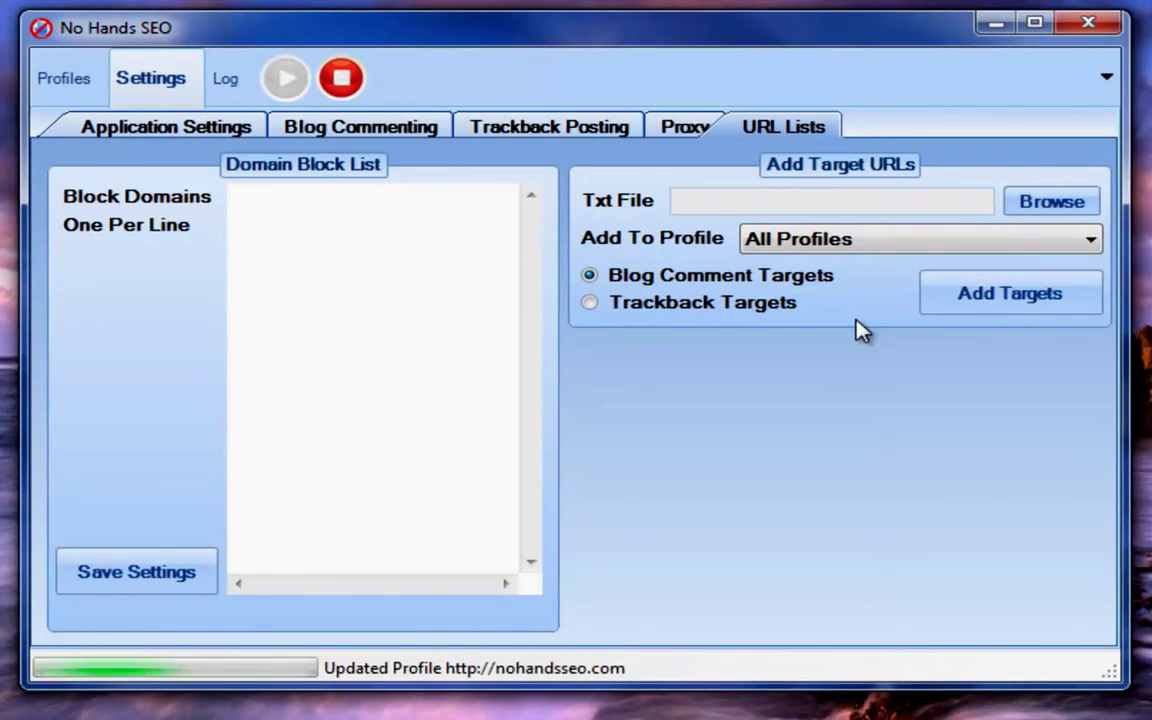
- Review the work log's latest blog comment, trackback and Whois entries, then its earlier ones
click(215, 80)
drag(1075, 200, 1078, 432)
drag(1078, 476, 954, 431)
scroll(954, 431, down, 1)
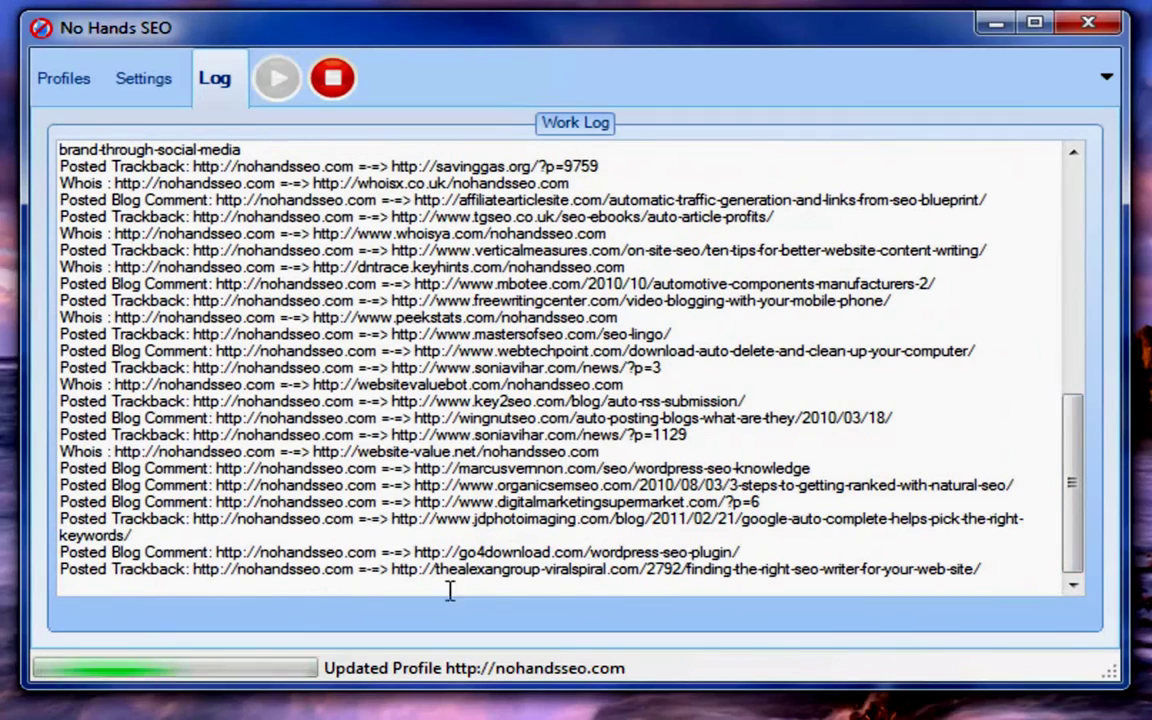
scroll(427, 410, up, 10)
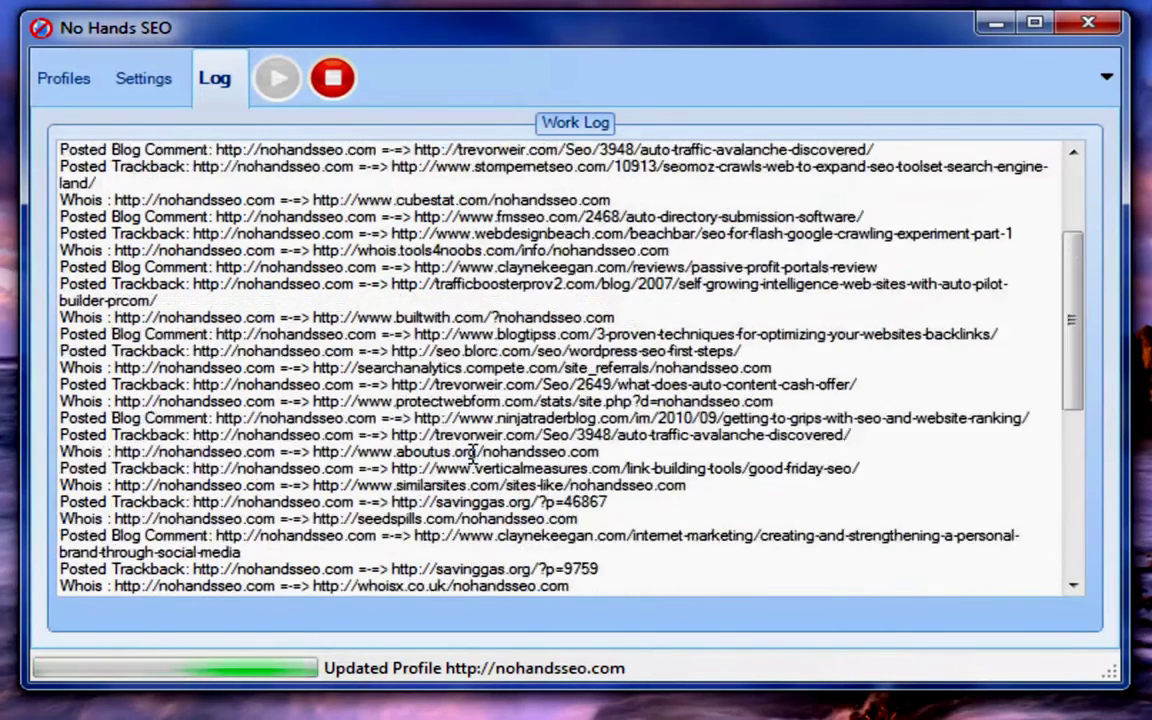
- Widen the profile list's Trackbacks Posted, Comments Progress and Whois Progress columns and review the nohandsseo.com profile's posting and progress figures
click(60, 78)
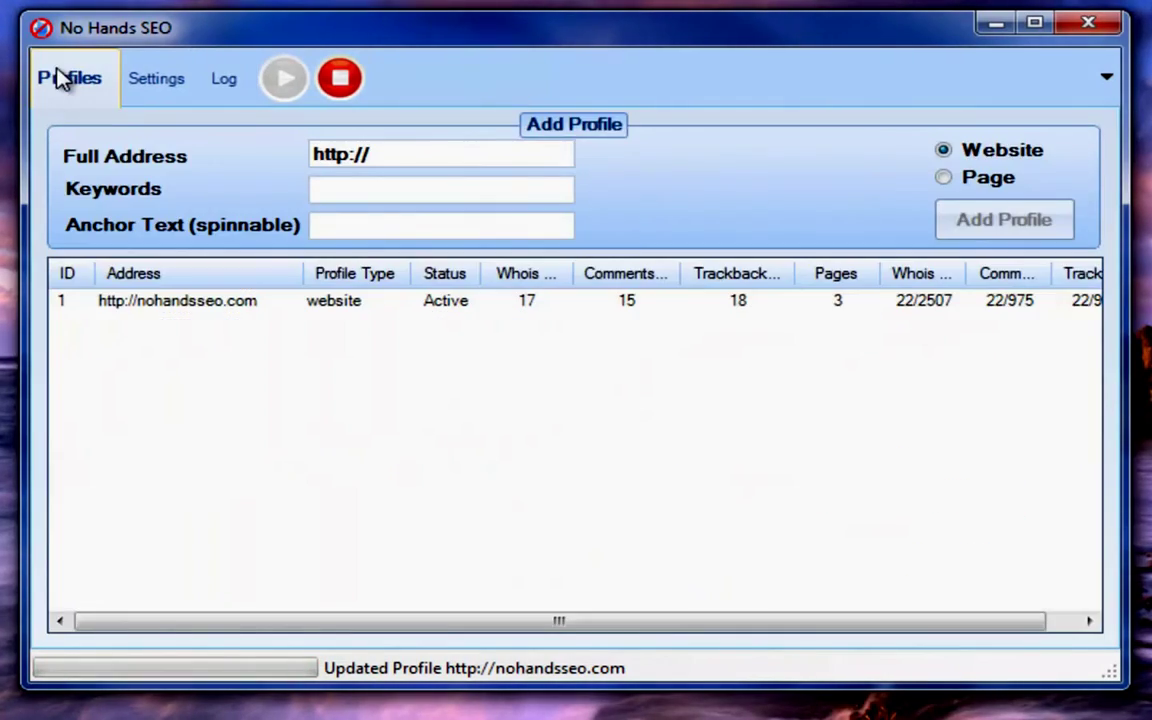
click(536, 303)
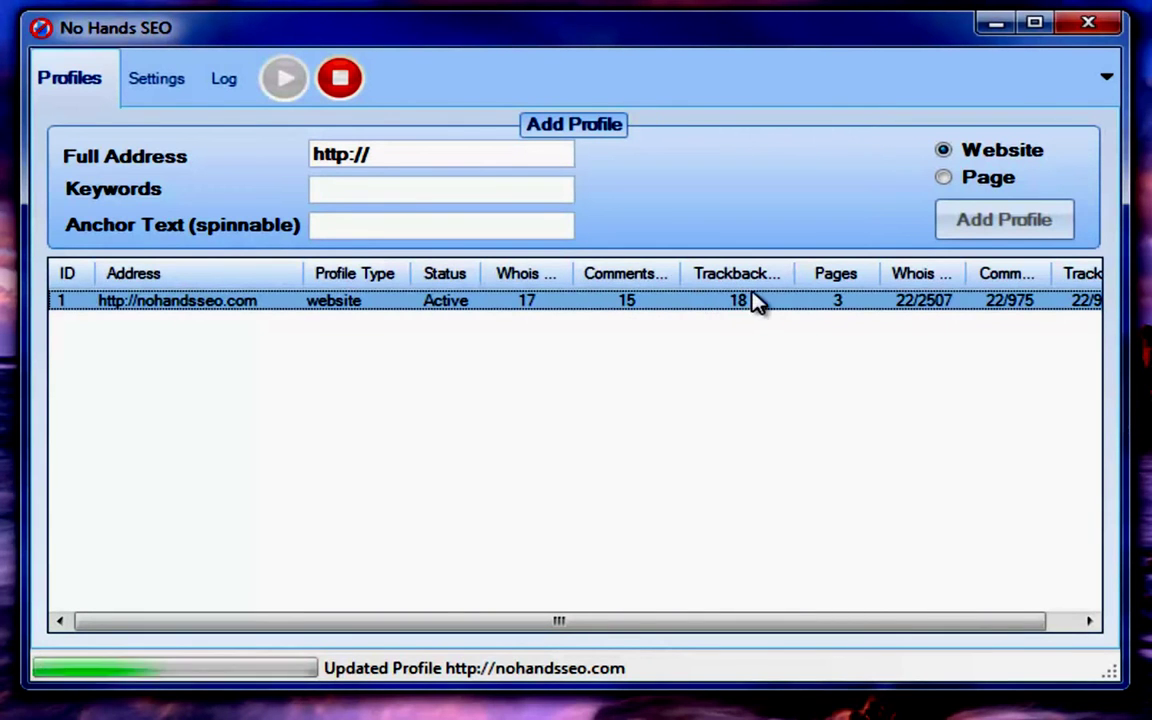
drag(799, 276, 846, 278)
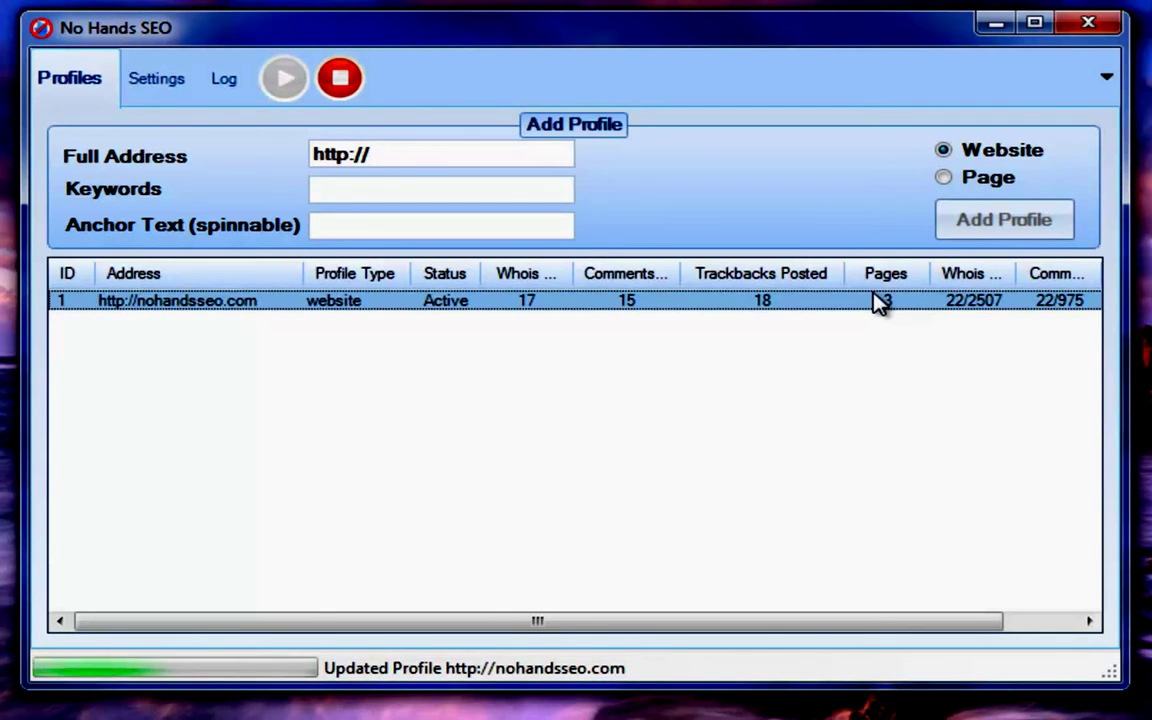
drag(805, 621, 1028, 617)
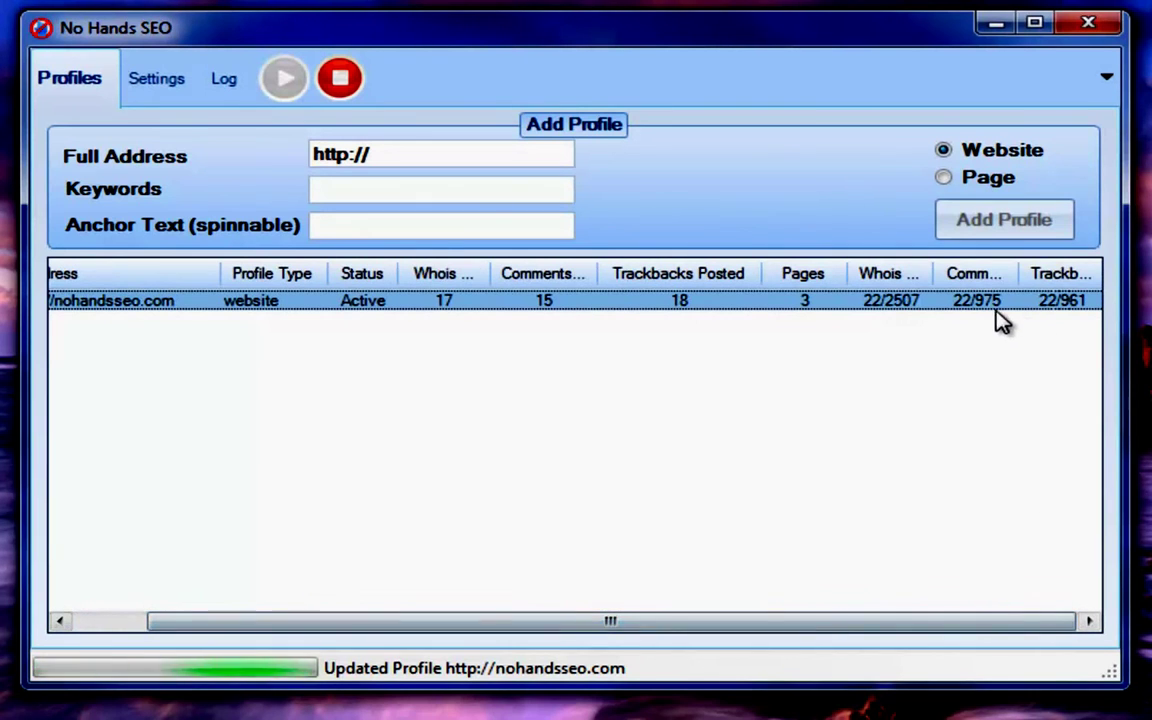
drag(1011, 273, 1068, 273)
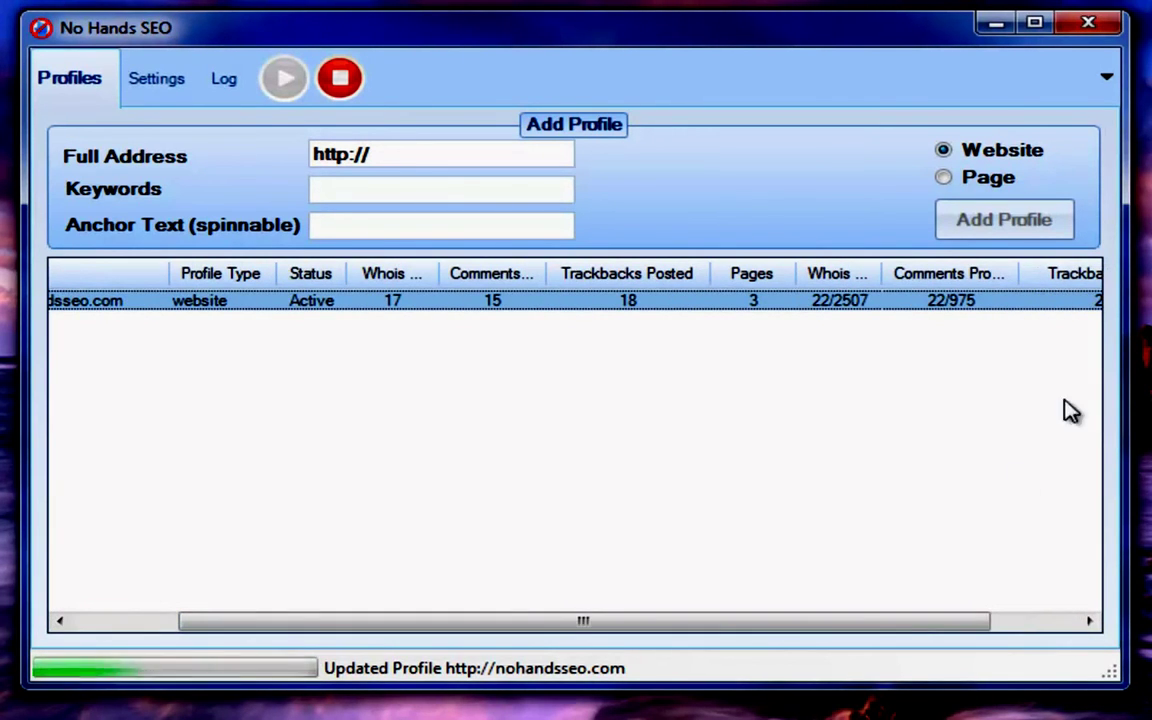
drag(967, 612, 1113, 627)
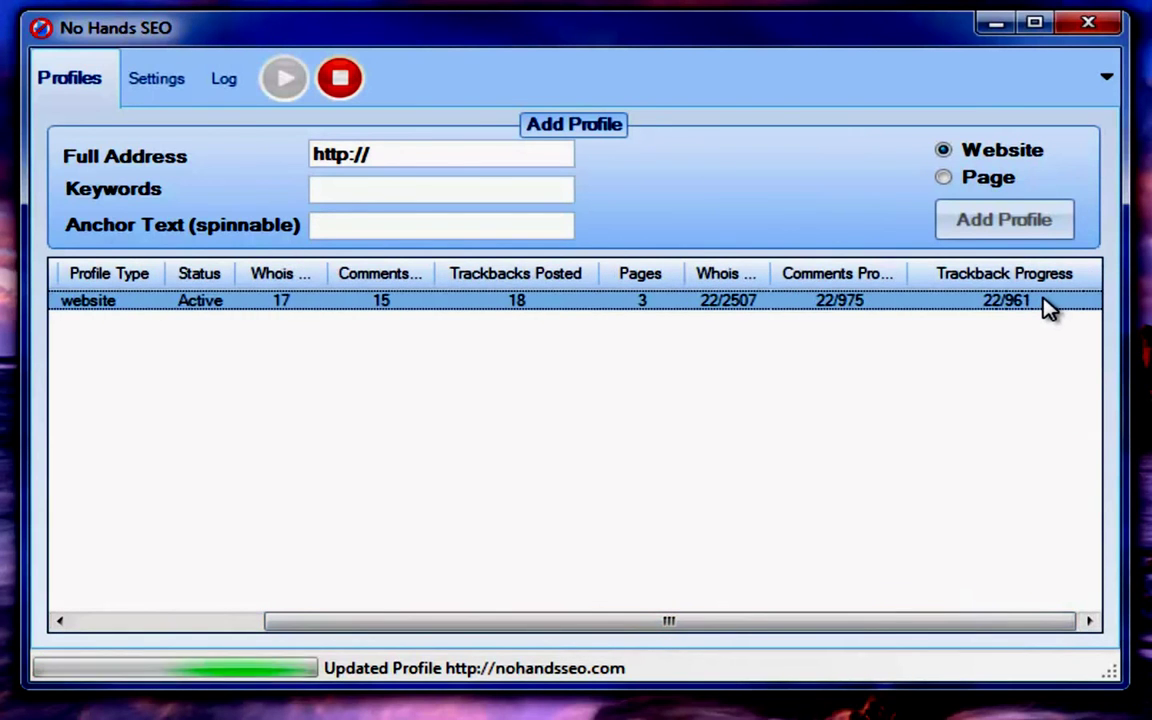
drag(771, 270, 842, 270)
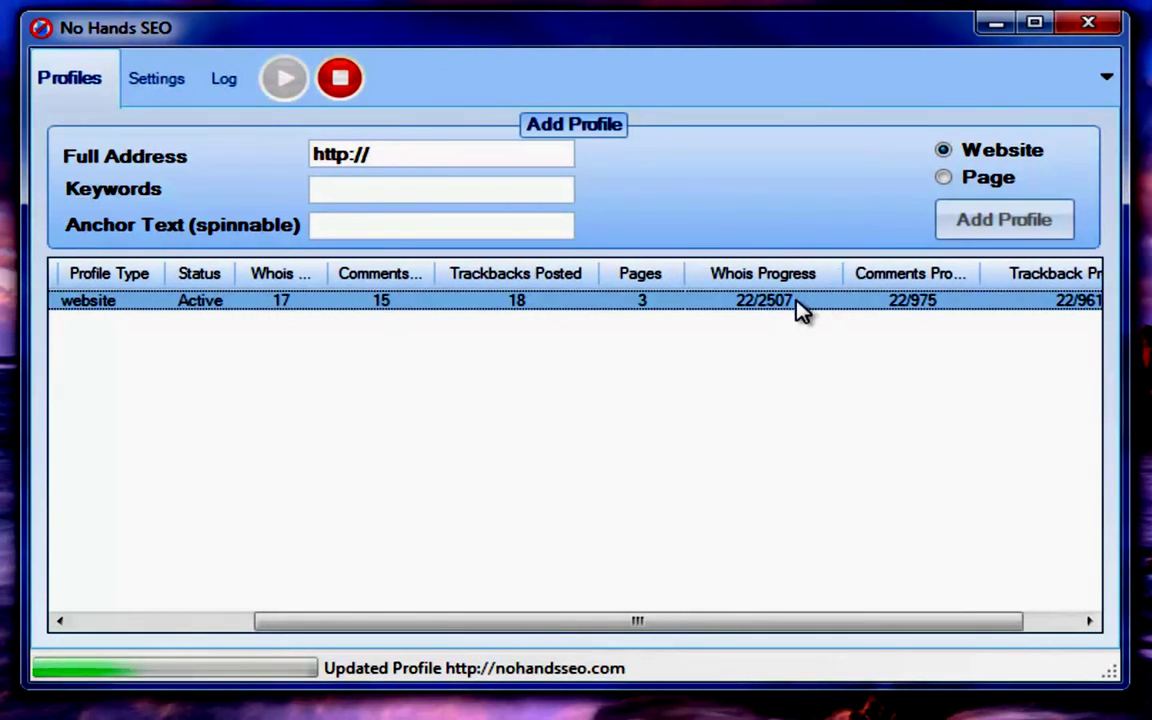